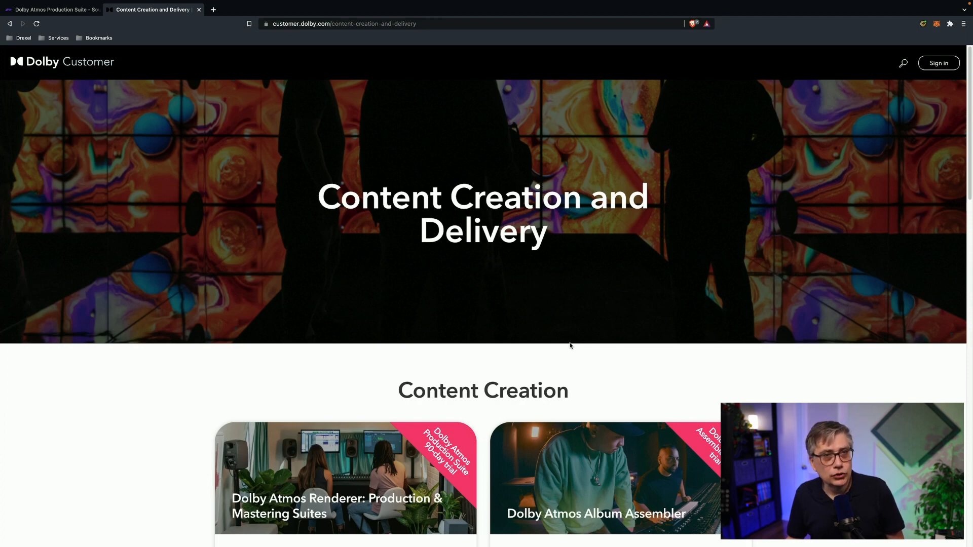
scroll(570, 345, down, 4)
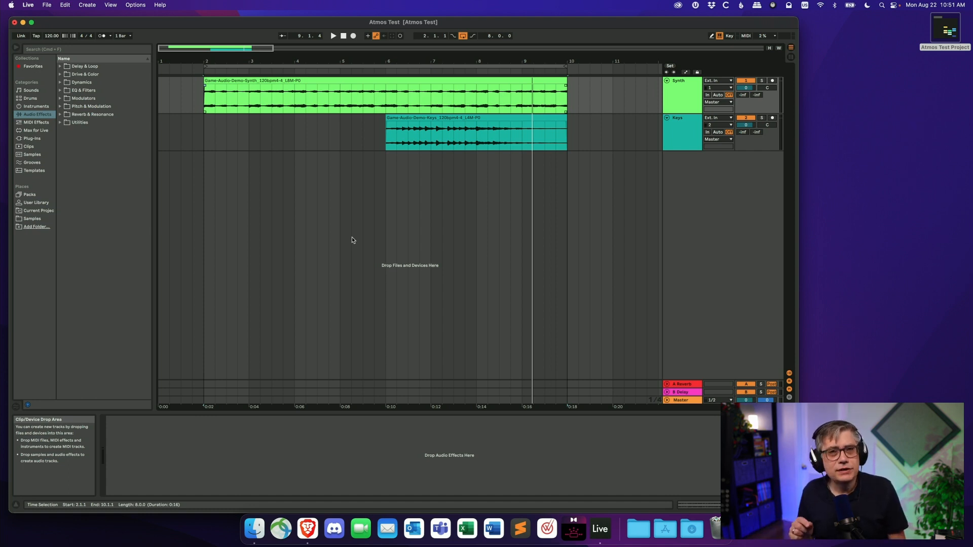
key(space)
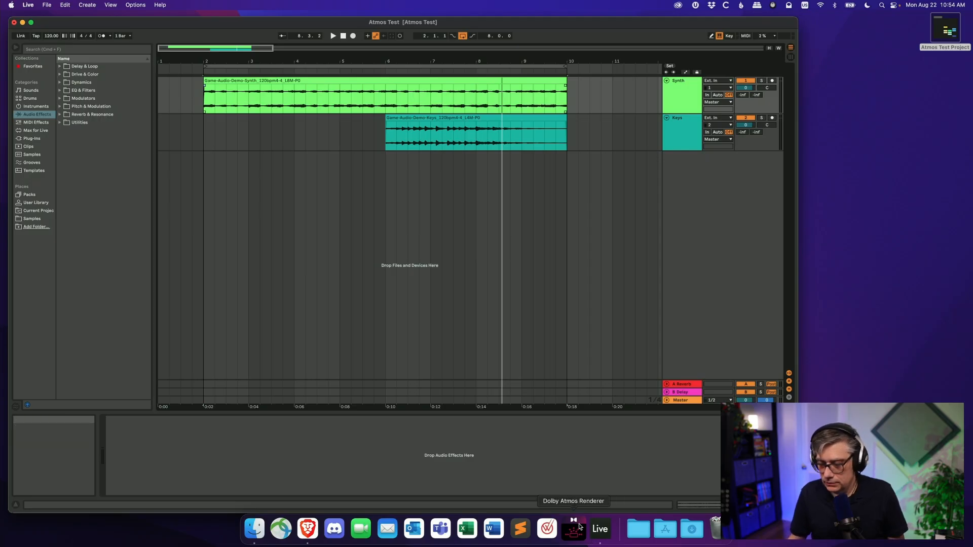
- Launch the Dolby Atmos Renderer, move its window aside, and return to the Live set
click(579, 527)
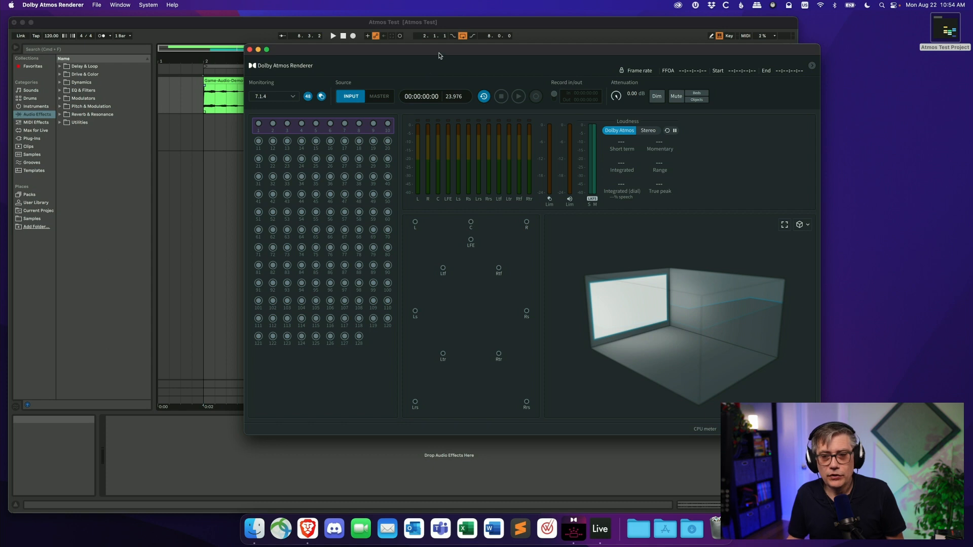
drag(439, 55, 532, 87)
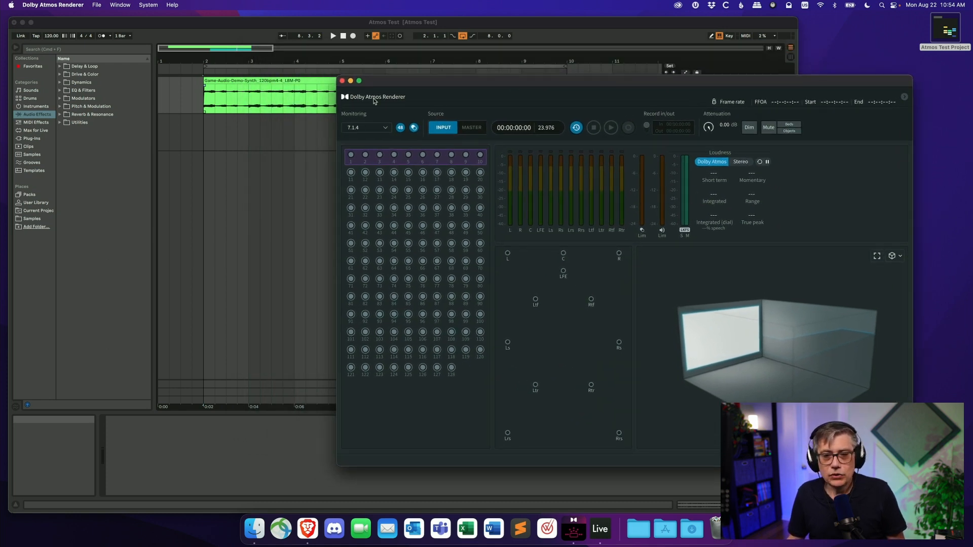
click(206, 30)
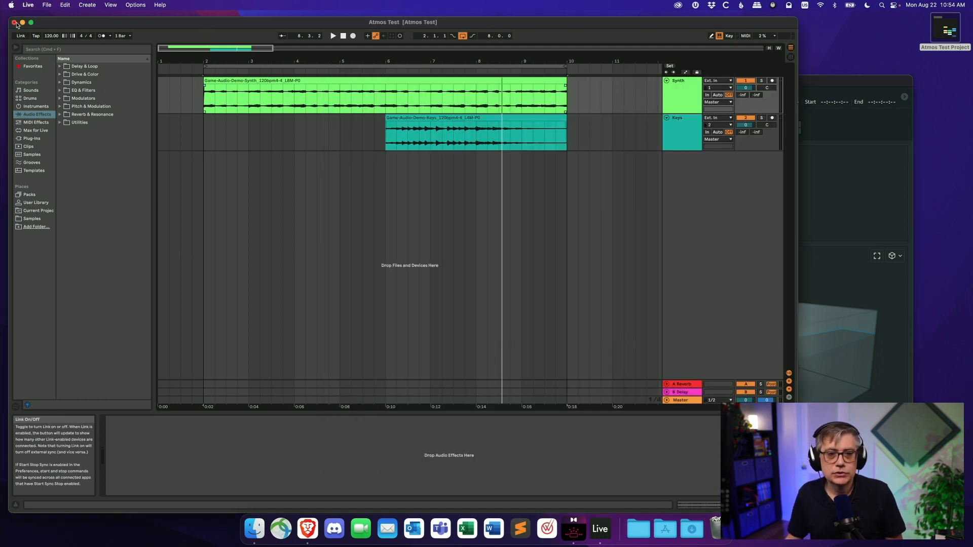
- In Live's audio preferences, set both the audio output and input devices to Dolby Audio Bridge
click(28, 6)
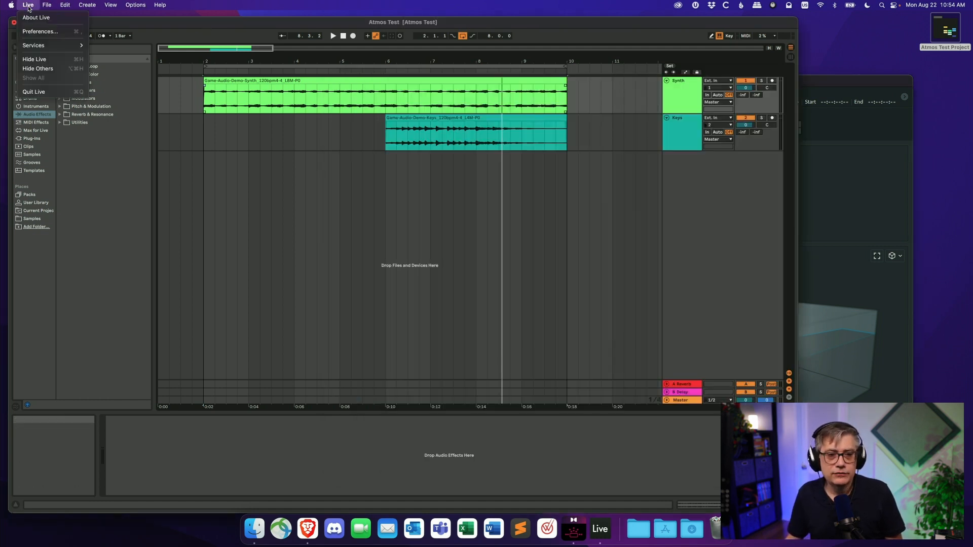
click(37, 31)
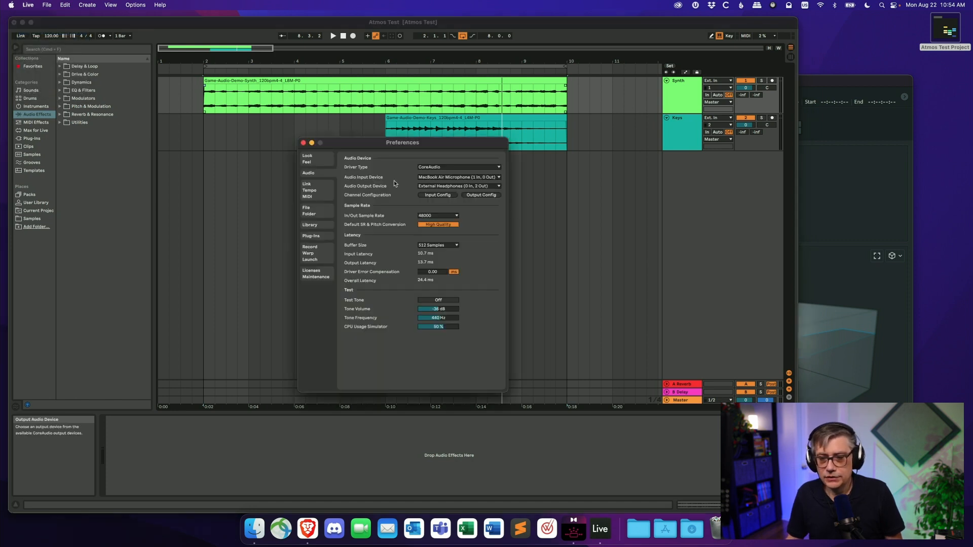
click(451, 186)
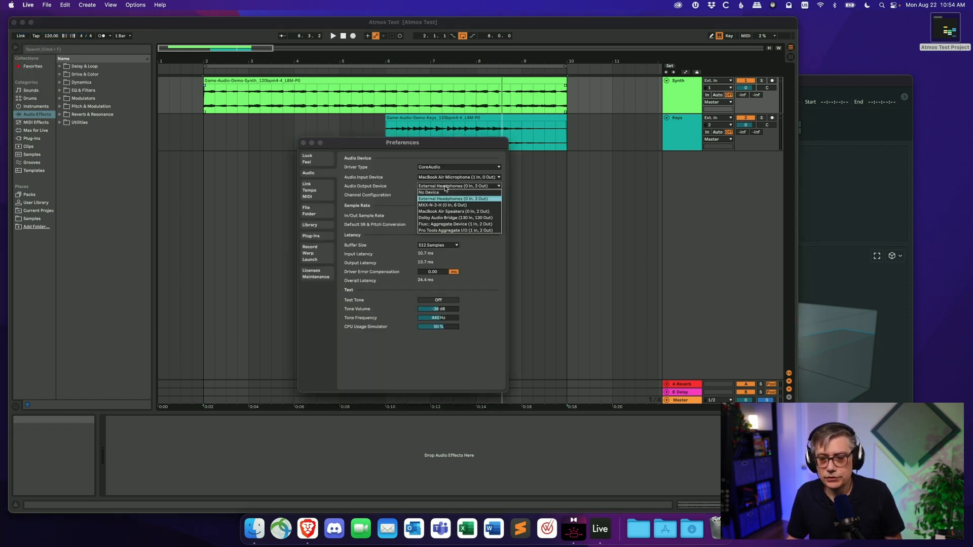
click(453, 218)
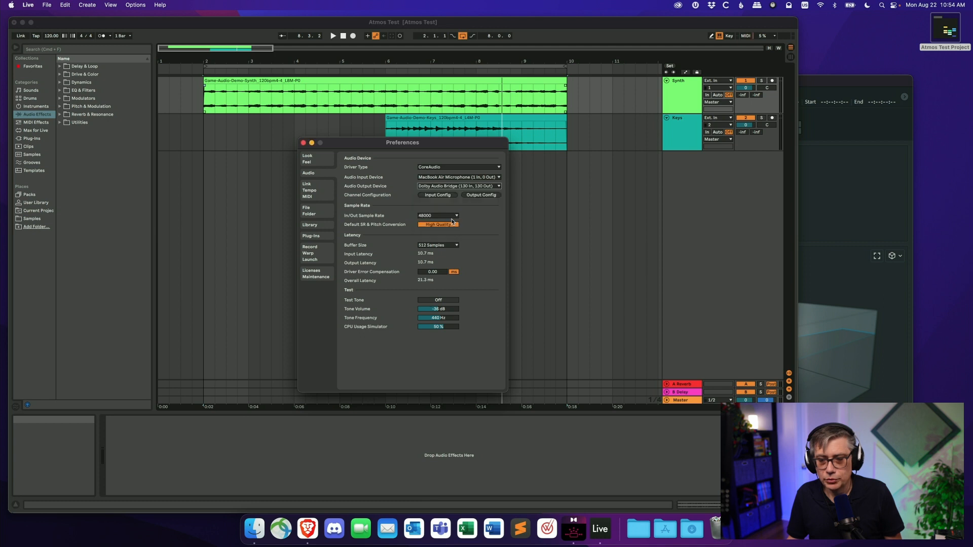
click(455, 177)
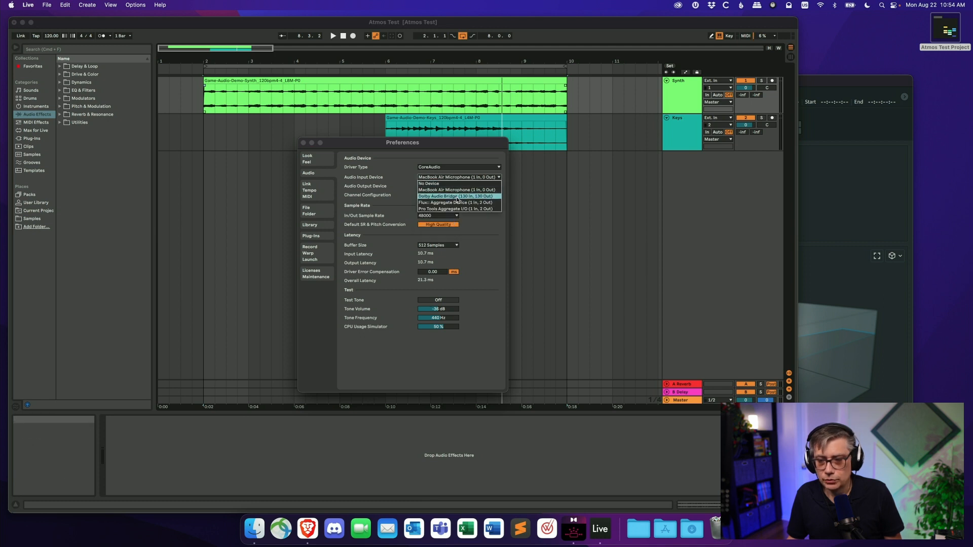
click(456, 197)
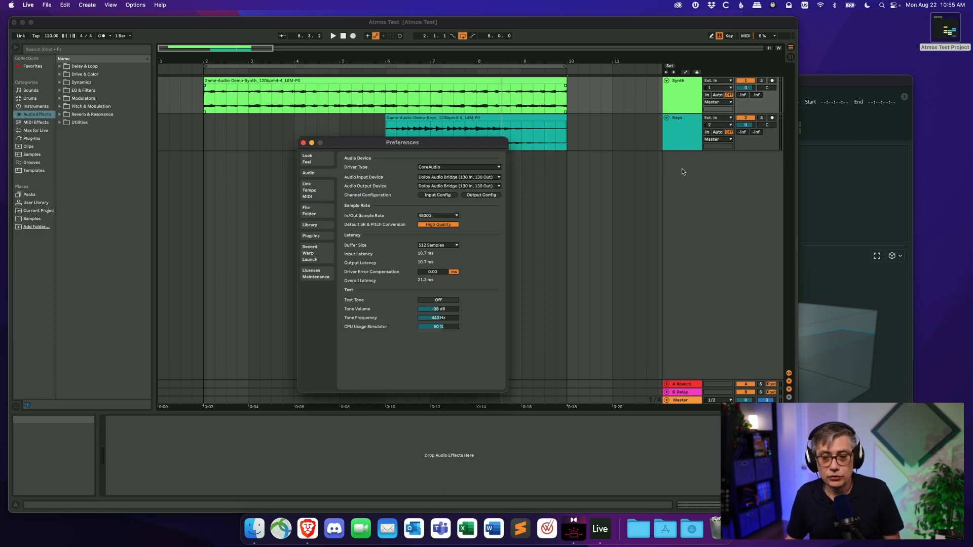
- Review the Output Config channel list for the Dolby Audio Bridge, confirm it, and close the preferences
click(480, 198)
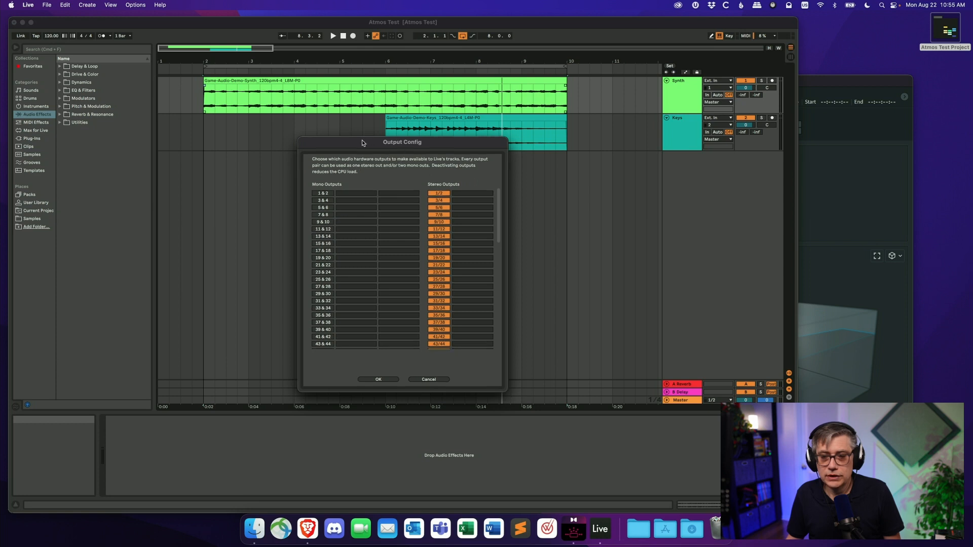
drag(371, 142, 205, 97)
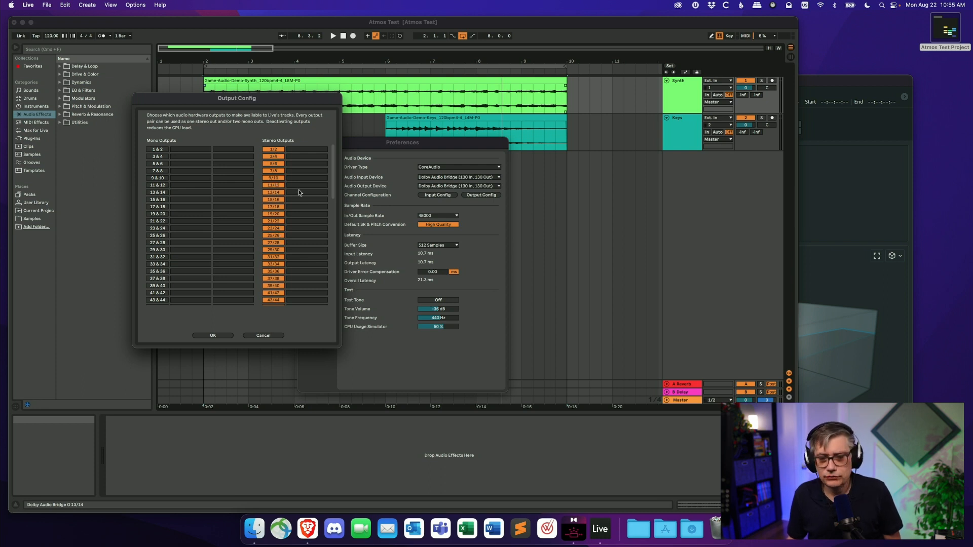
drag(333, 172, 337, 288)
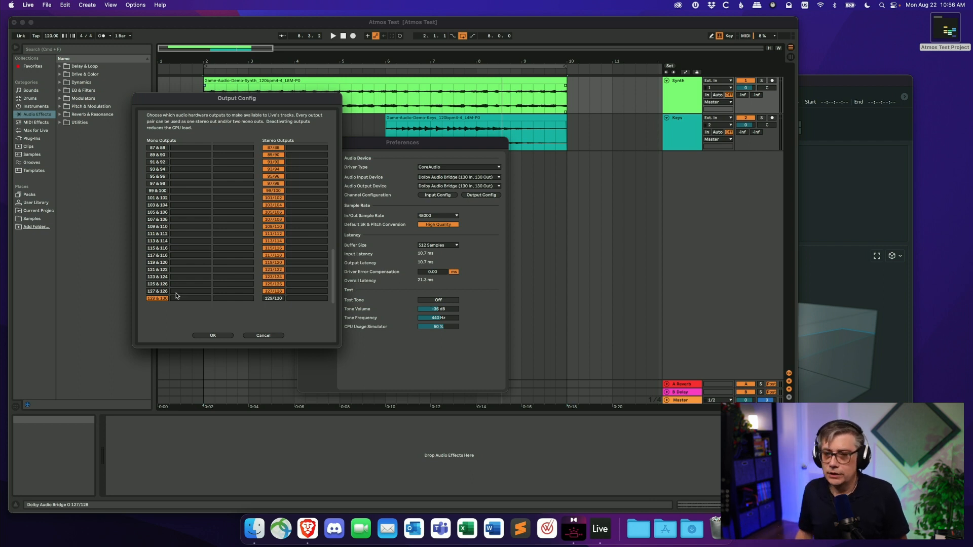
click(218, 335)
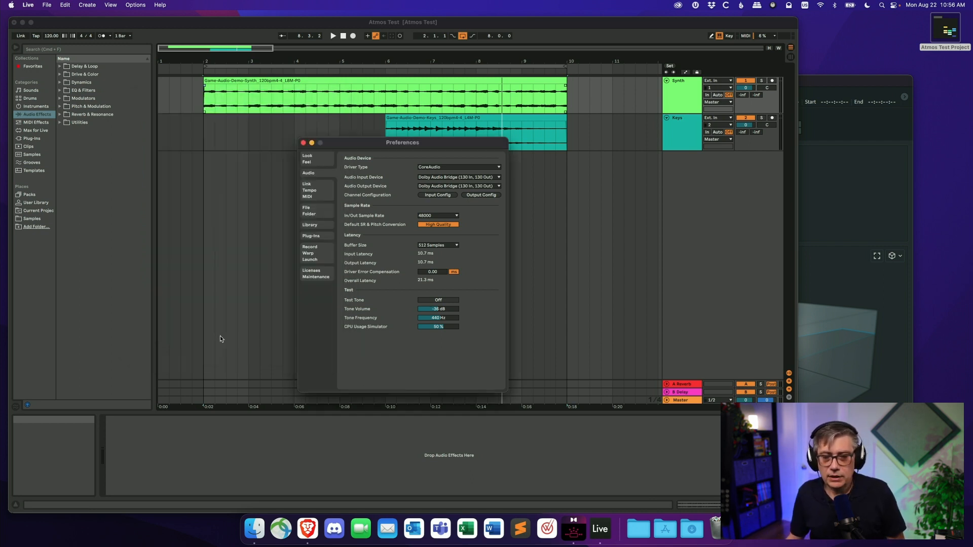
click(303, 143)
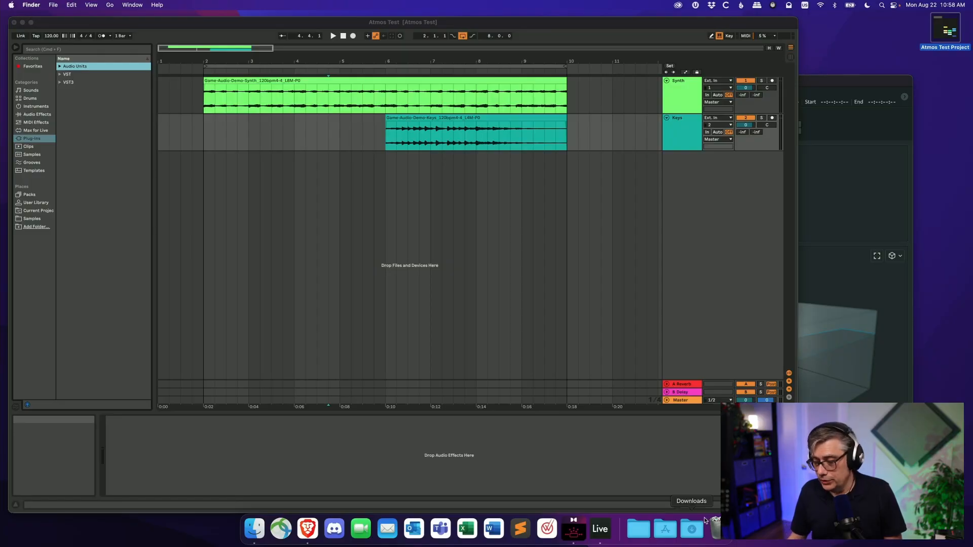
- Open the Applications folder and inspect the Get Info settings of Ableton Live 11 Suite
click(667, 534)
scroll(663, 314, down, 1)
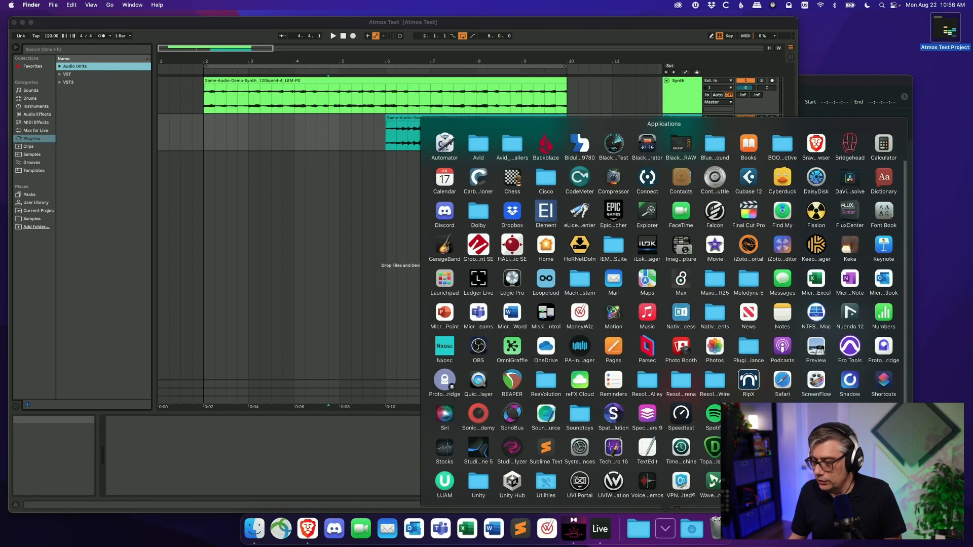
click(850, 481)
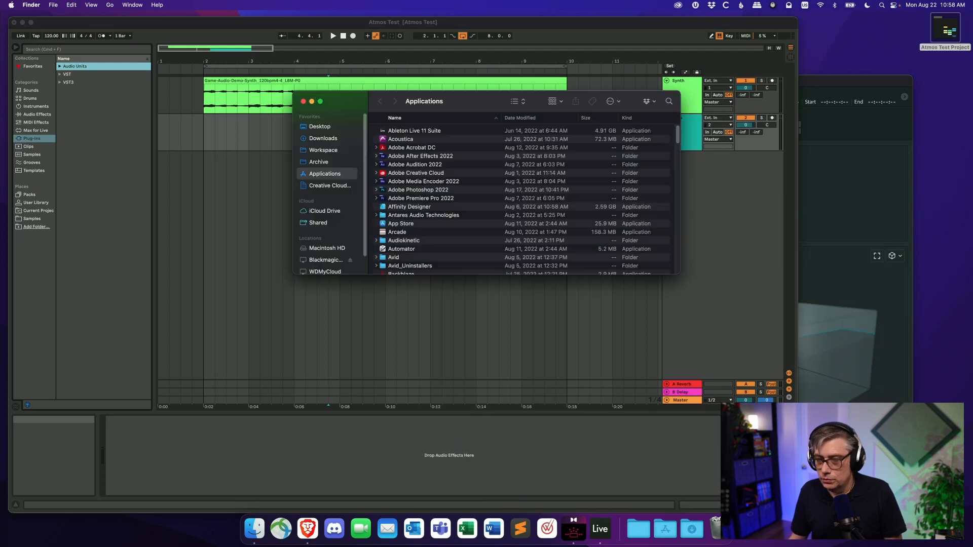
right_click(418, 133)
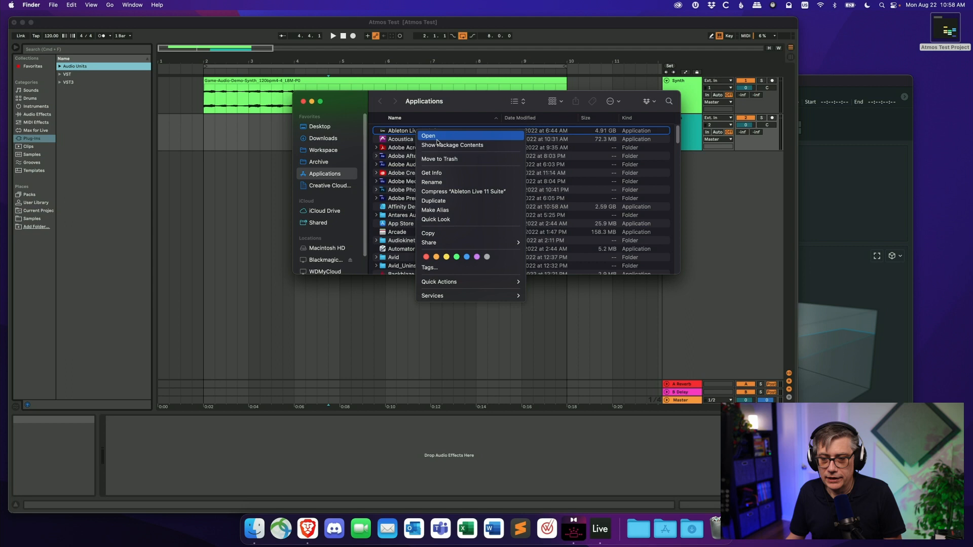
click(440, 173)
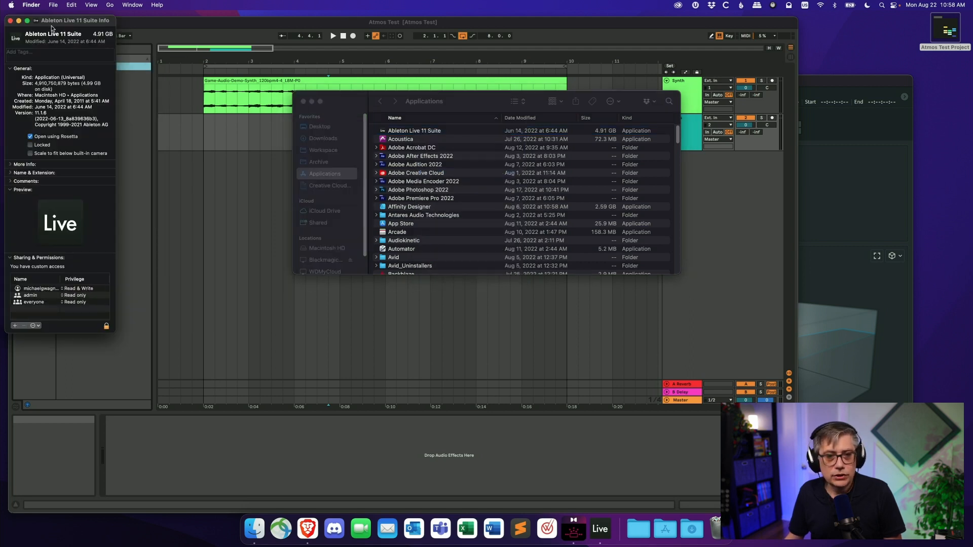
drag(54, 23, 144, 54)
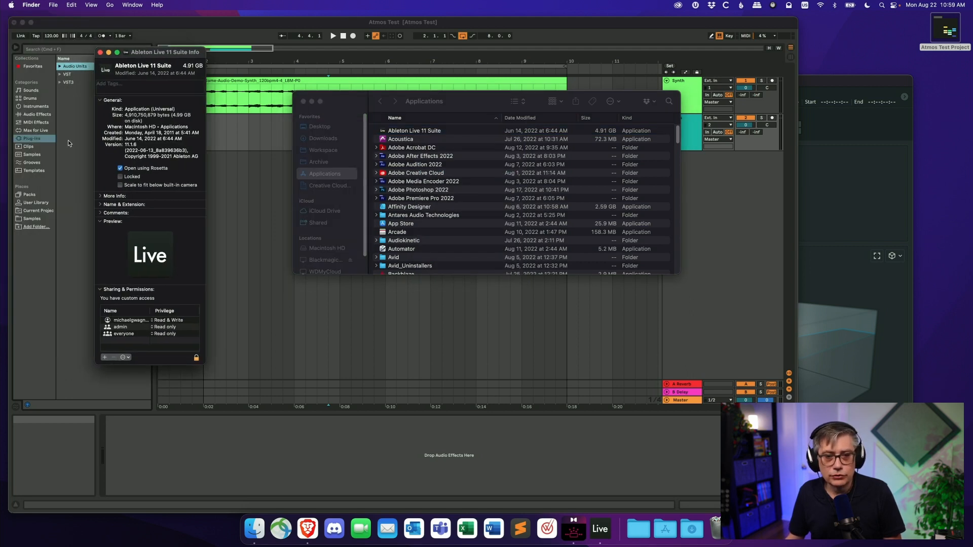
click(100, 52)
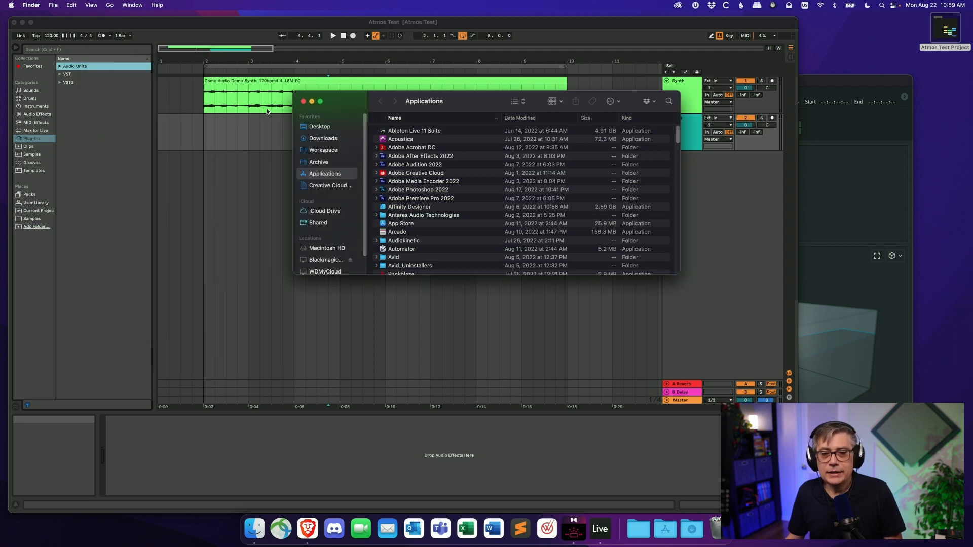
click(304, 102)
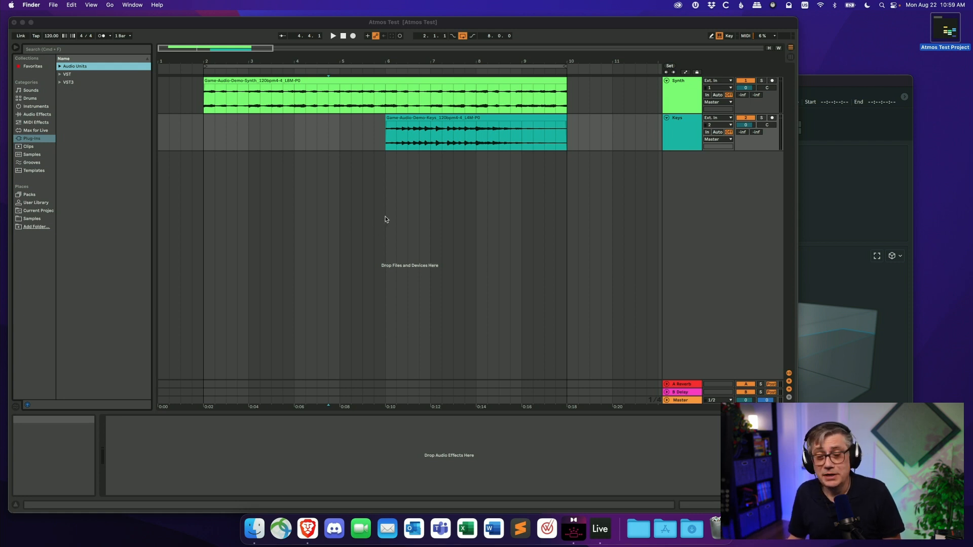
- Insert a new audio track into the arrangement
right_click(394, 161)
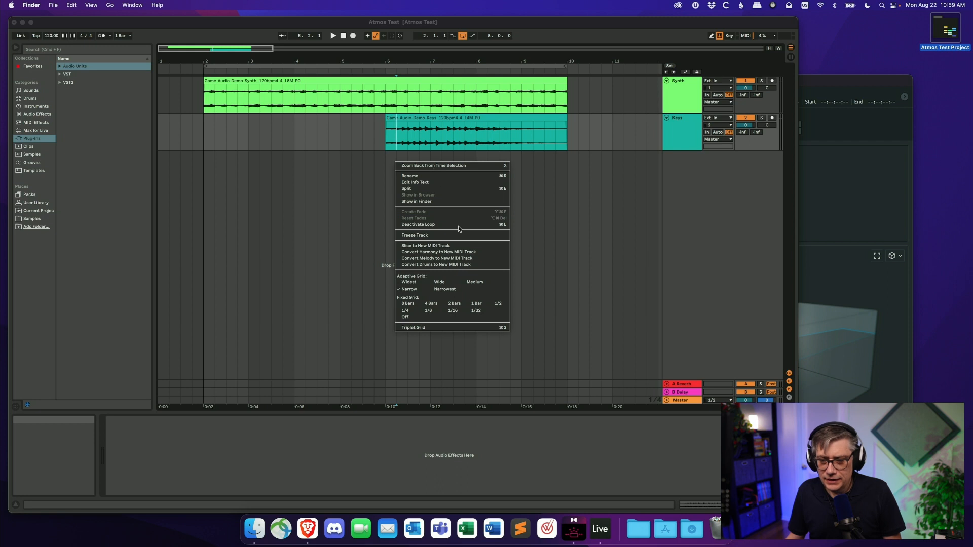
click(255, 160)
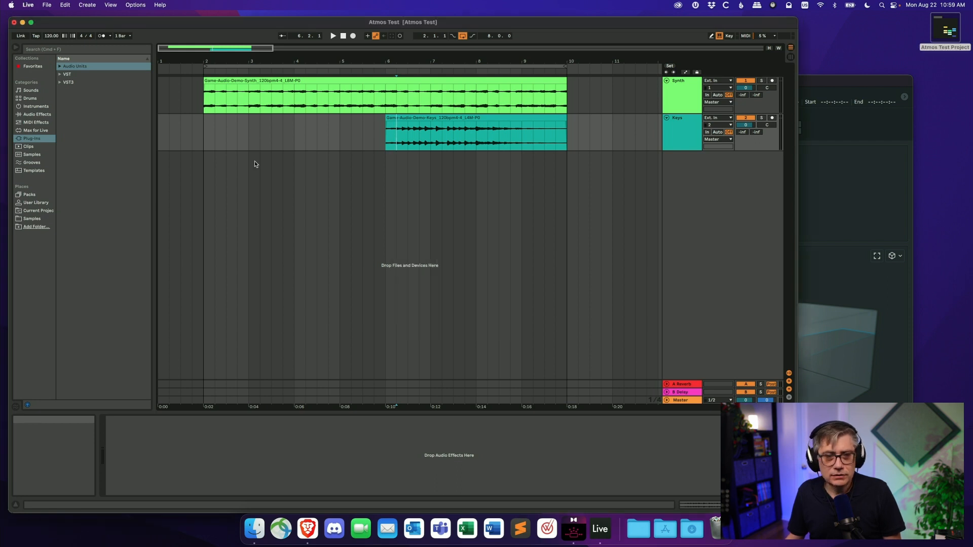
click(87, 6)
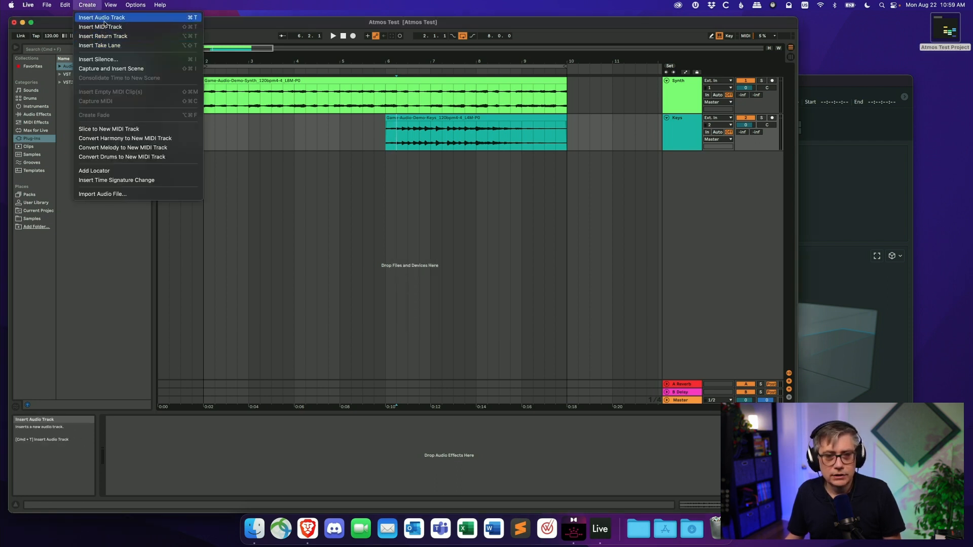
click(104, 17)
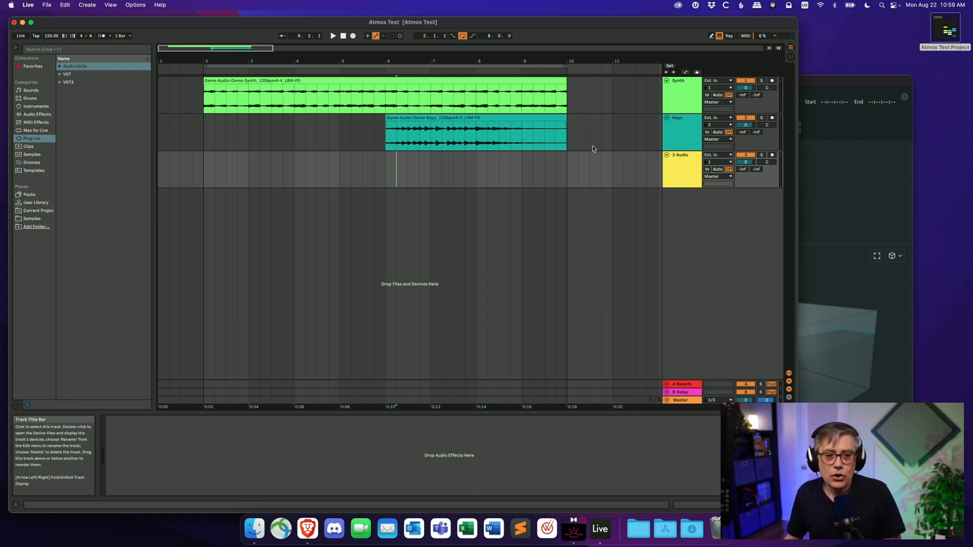
- Search the browser for dolby and add the Dolby LTC Generator VST3 plug-in to the new audio track
click(49, 50)
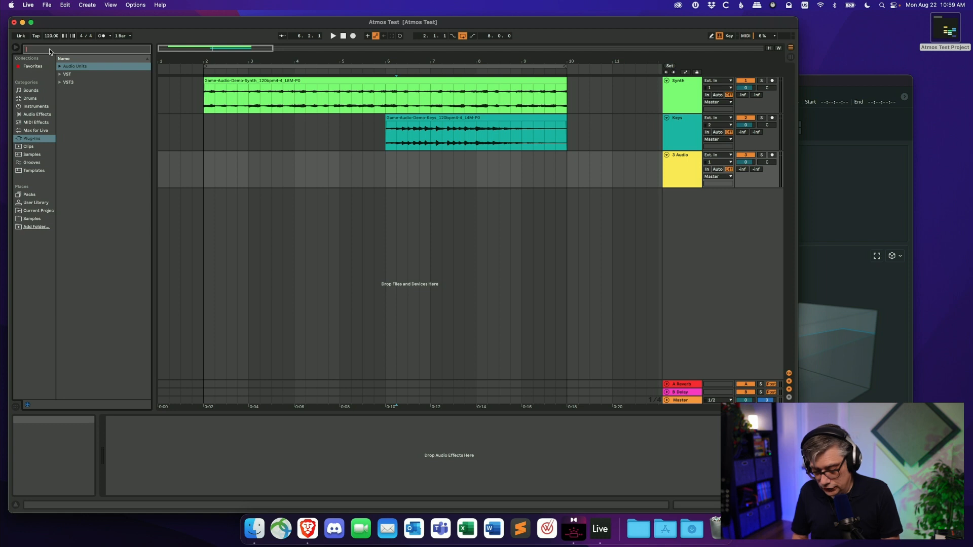
text(dolby)
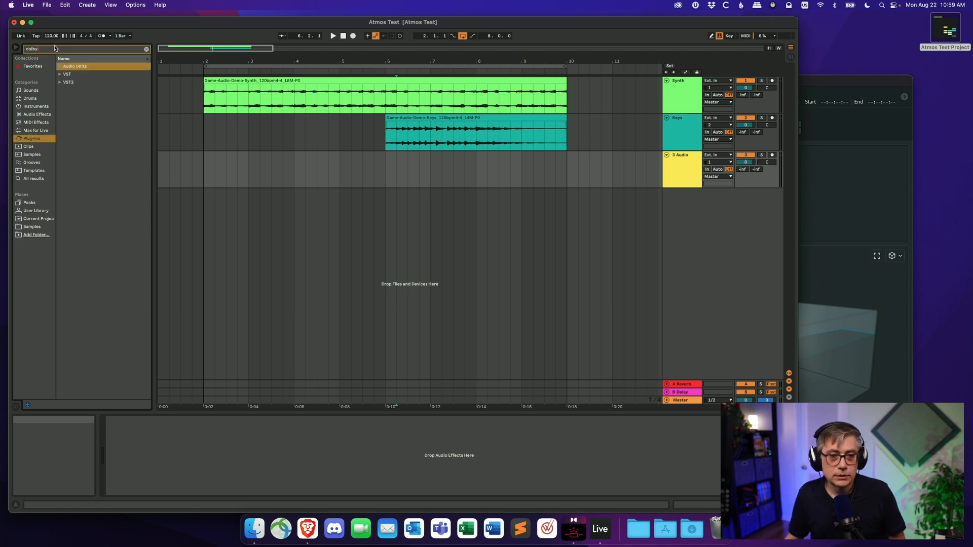
click(59, 66)
click(64, 75)
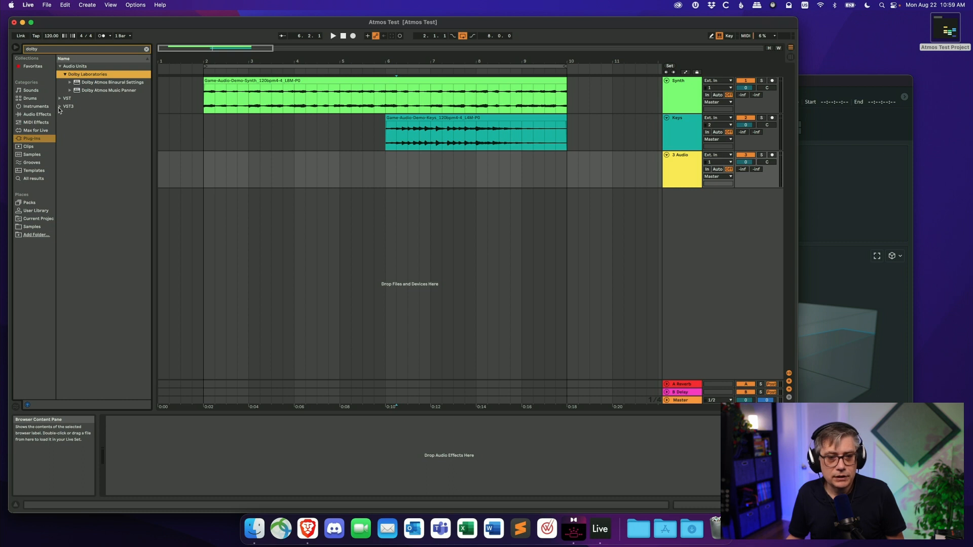
click(60, 106)
click(64, 90)
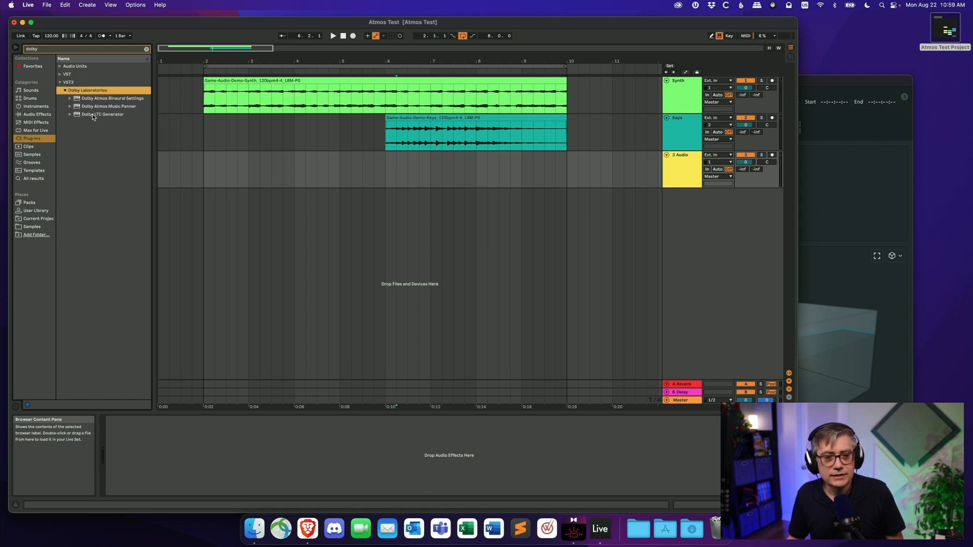
drag(92, 114, 241, 169)
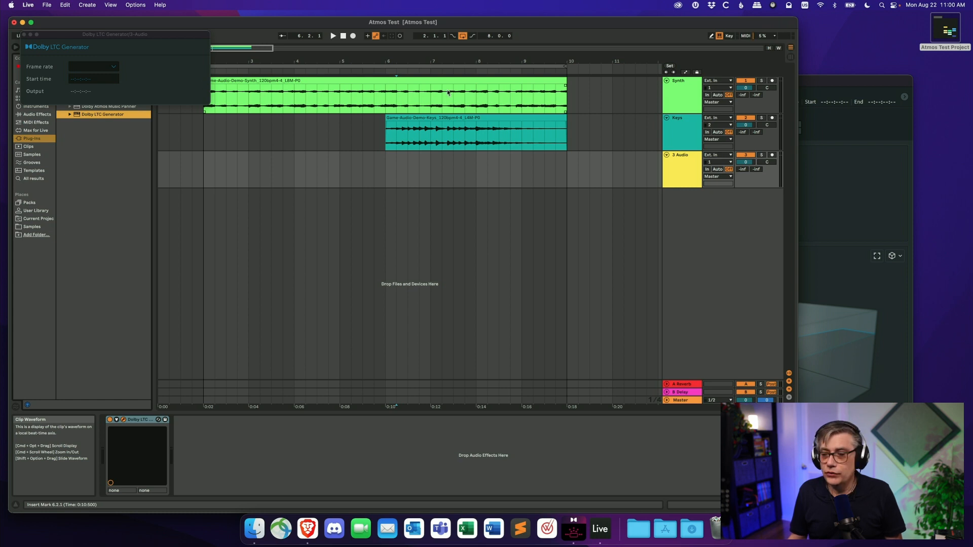
- Set the Dolby LTC Generator frame rate to 23.976 FPS
click(113, 66)
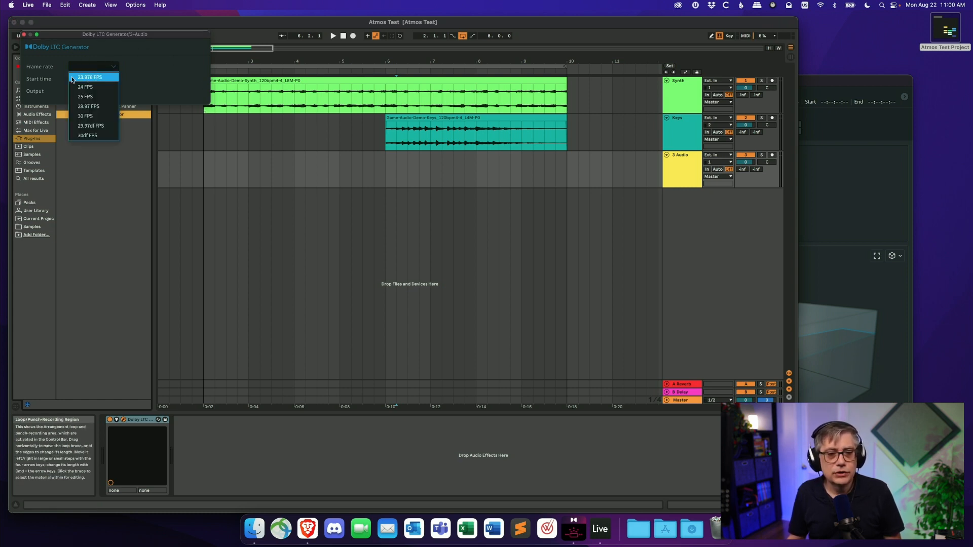
click(88, 79)
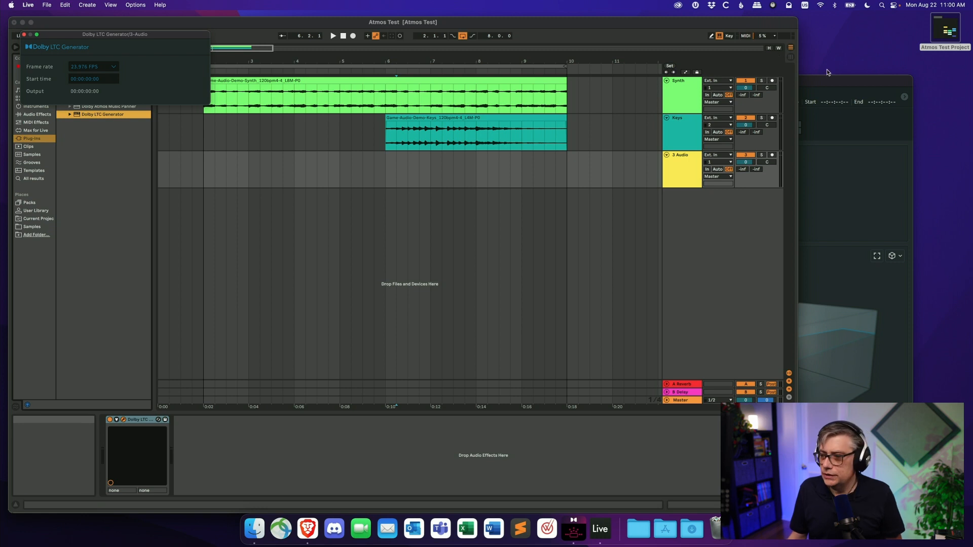
- Check the Dolby Atmos Renderer driver preferences, then close the LTC Generator plug-in window in Live
click(818, 81)
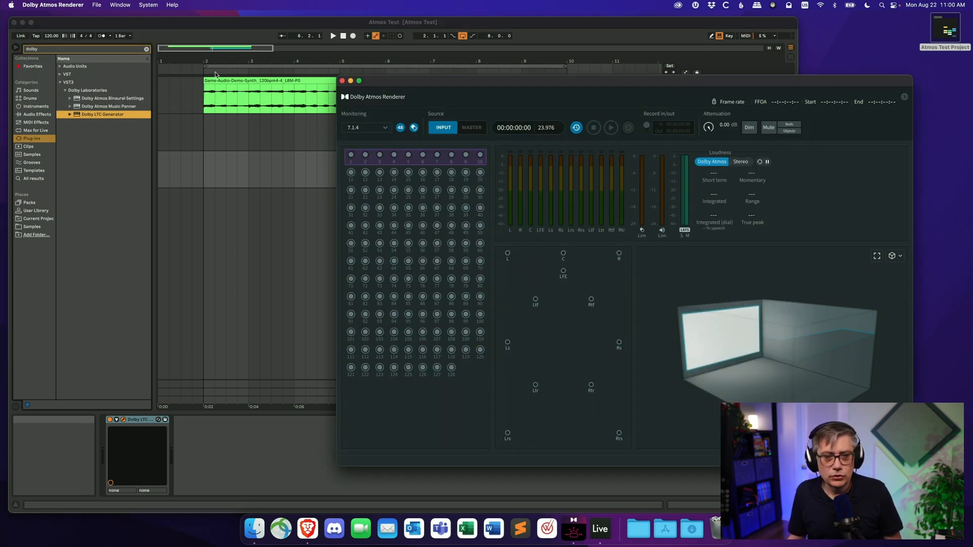
click(68, 7)
click(64, 31)
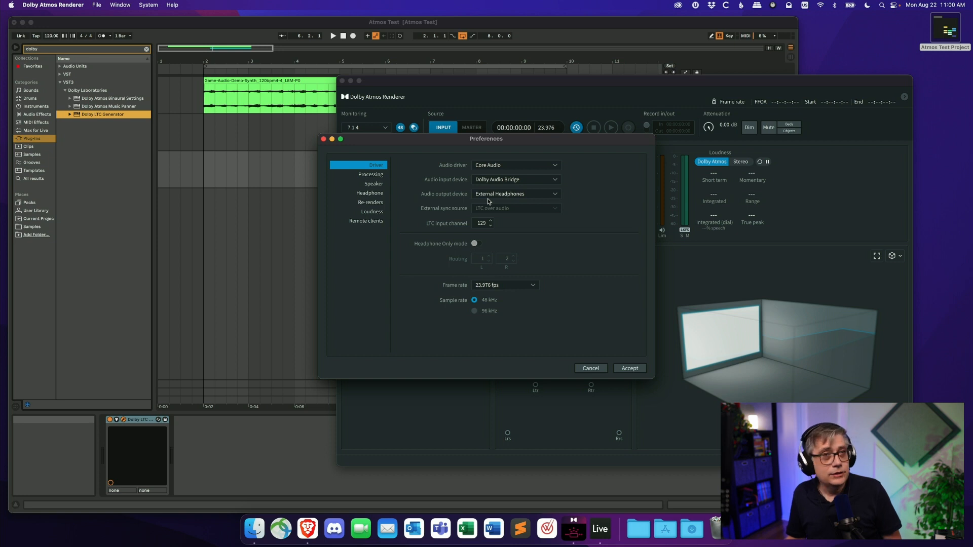
click(323, 139)
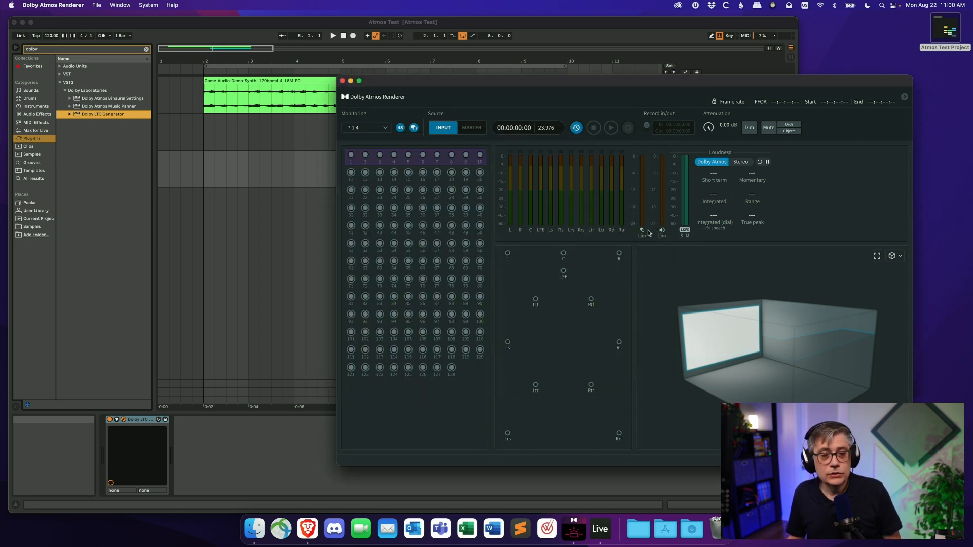
click(529, 27)
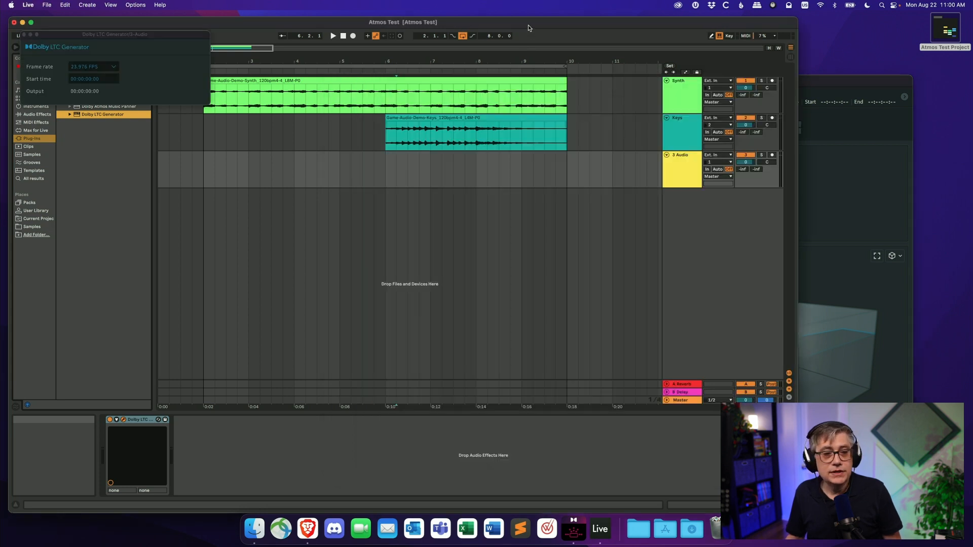
click(24, 35)
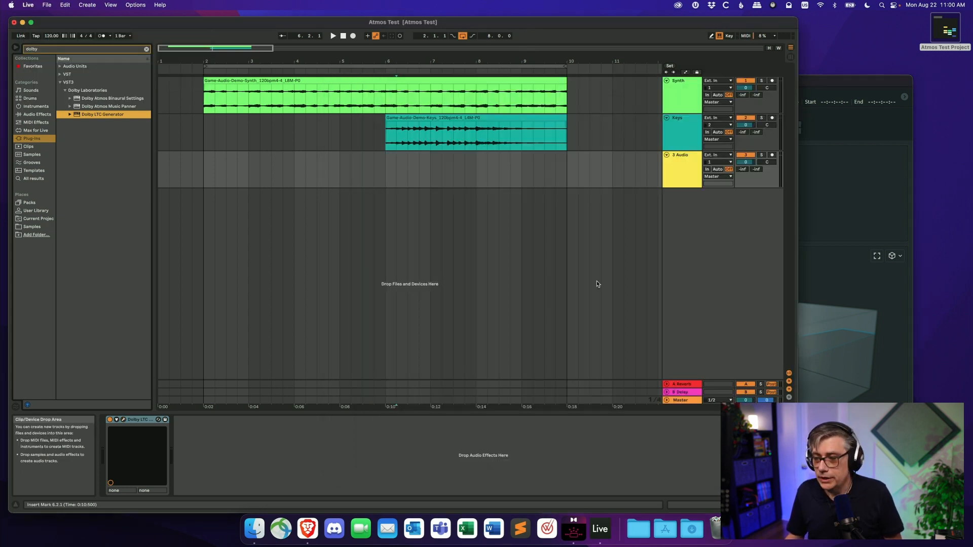
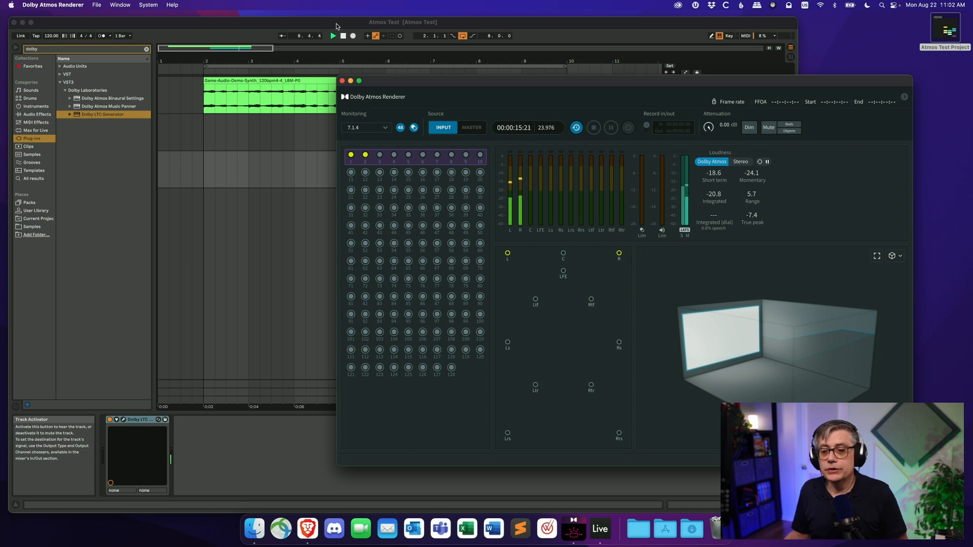
click(336, 23)
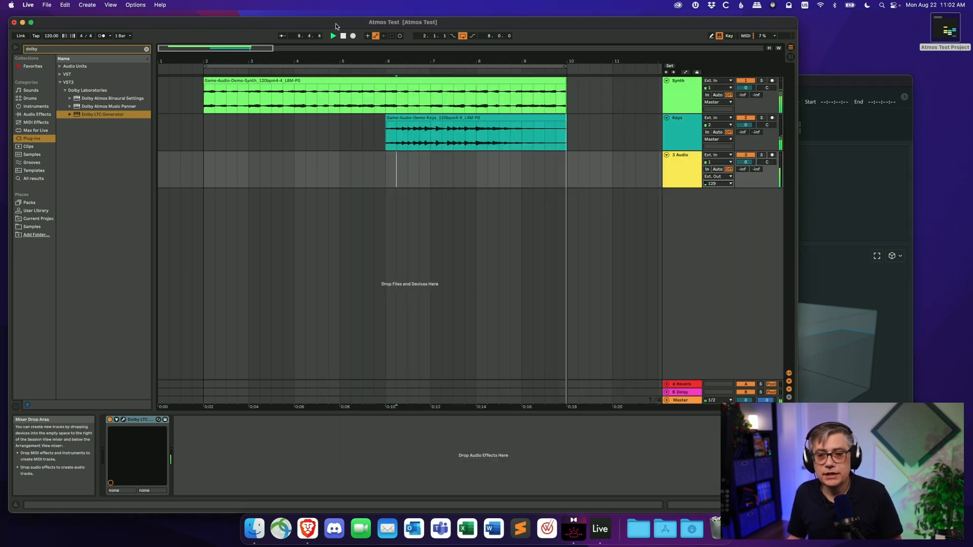
key(space)
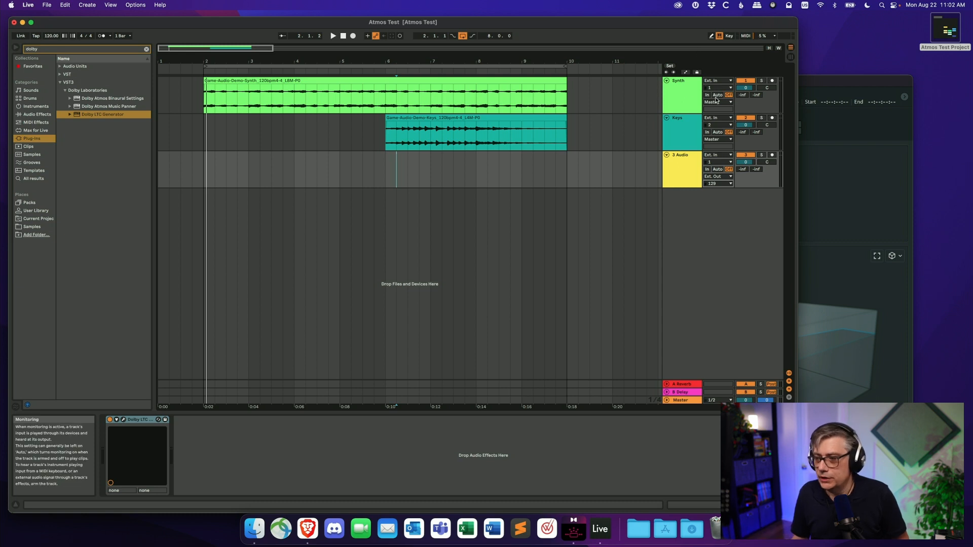
click(813, 83)
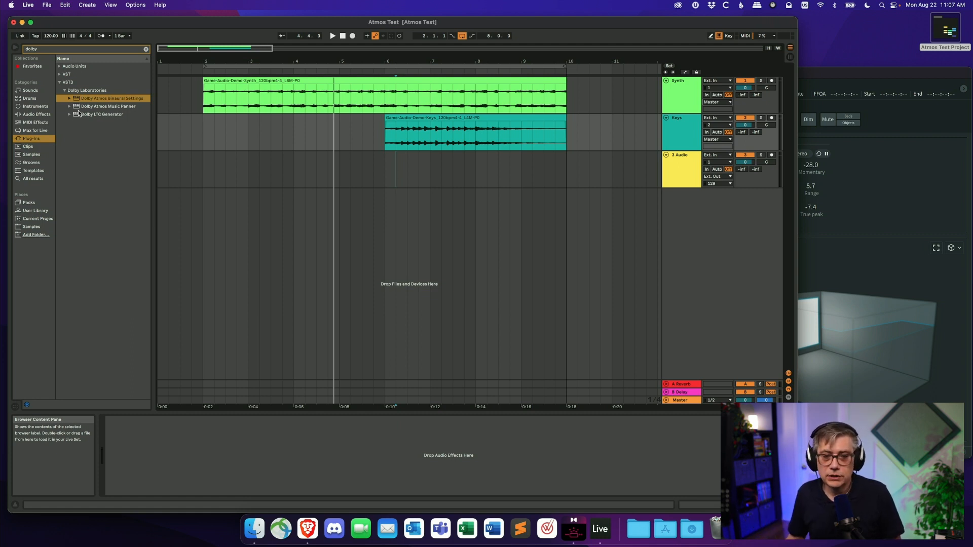
- Add the Dolby Atmos Music Panner plug-in to both the Synth and Keys tracks, closing each plug-in window
click(110, 108)
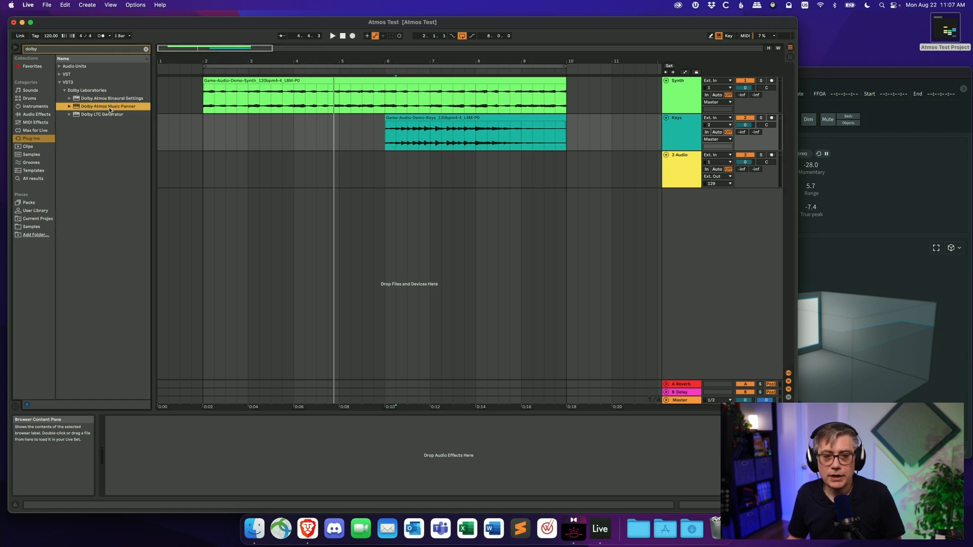
drag(235, 100, 235, 100)
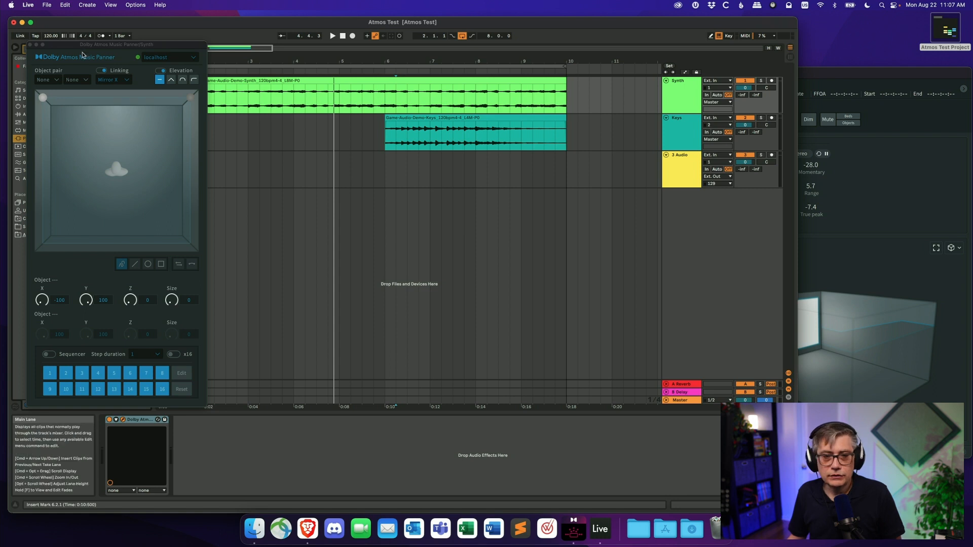
click(29, 45)
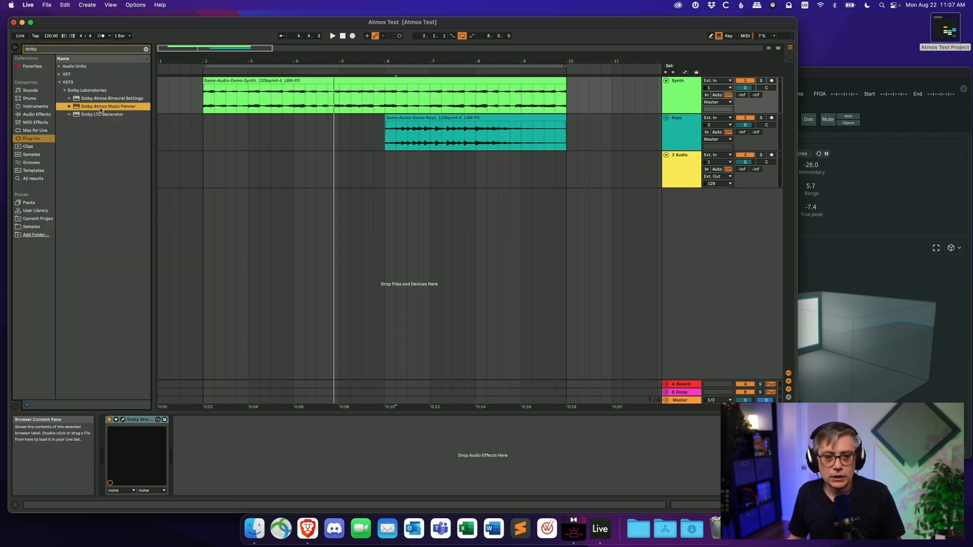
drag(372, 137, 372, 137)
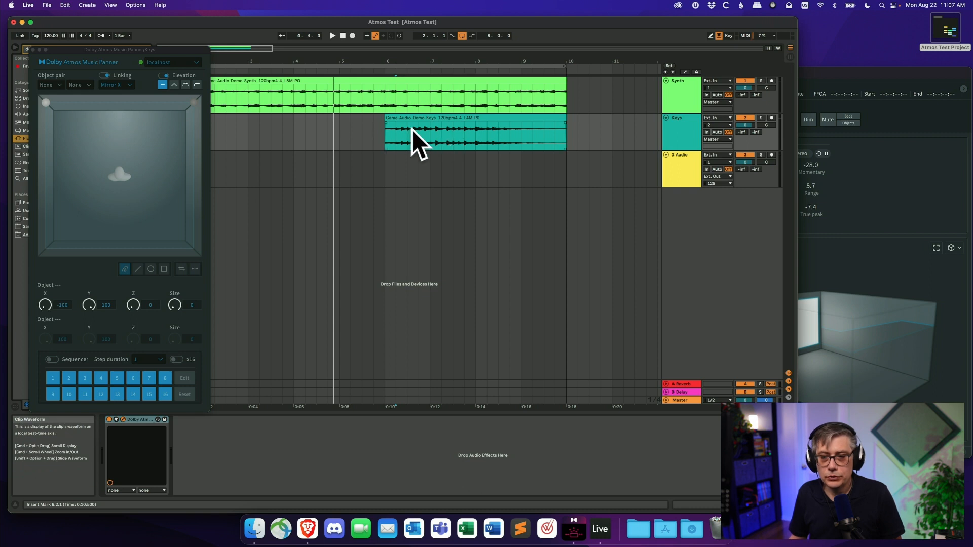
click(33, 49)
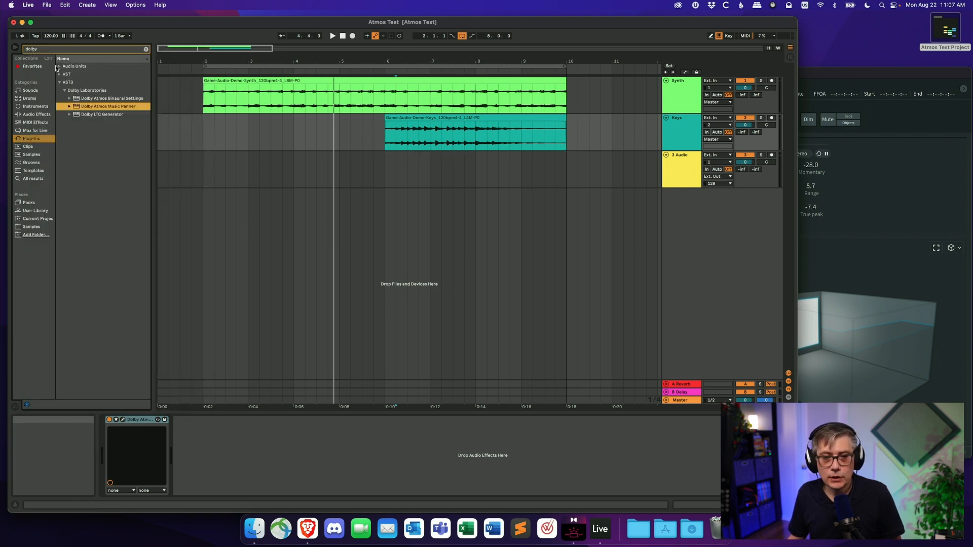
- Open the Synth track's Music Panner and set its object pair to objects 11 and 12
click(668, 96)
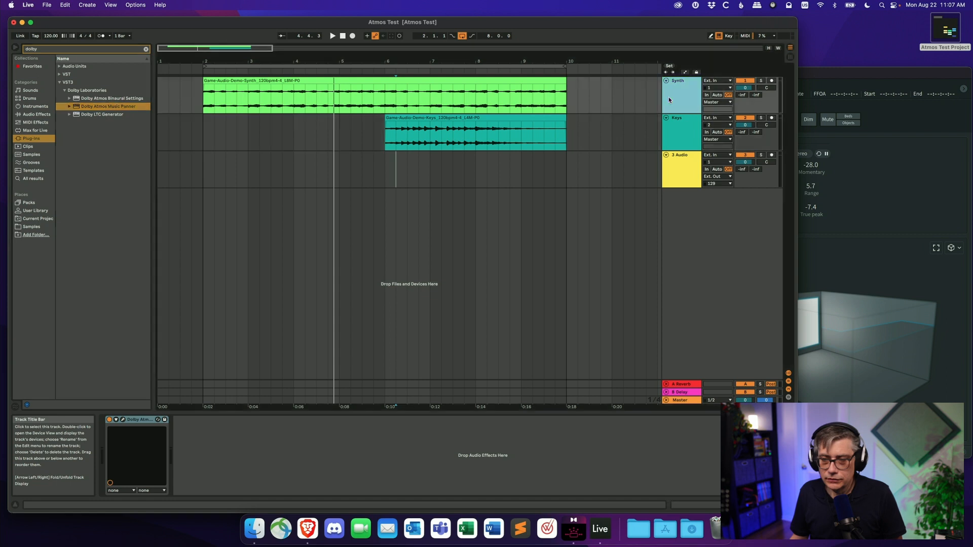
click(124, 421)
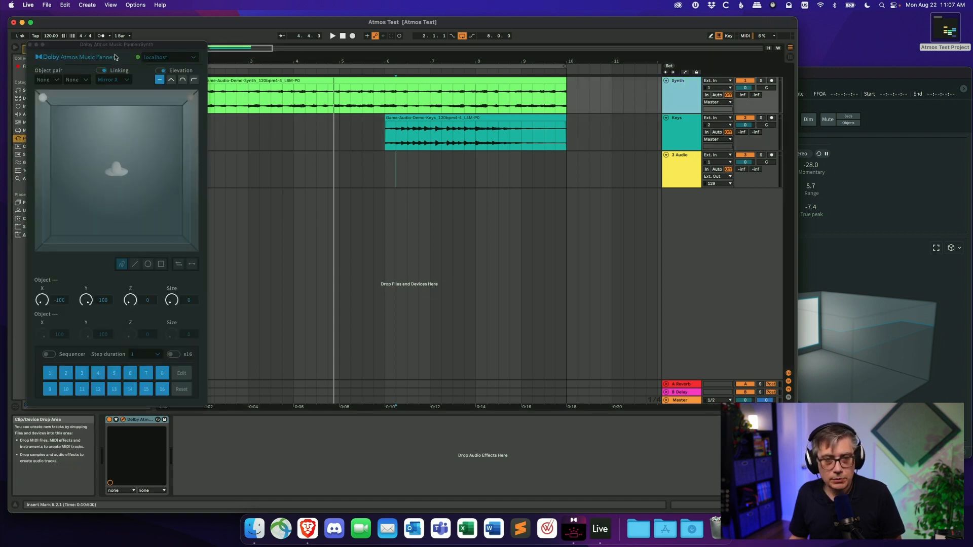
drag(128, 45, 305, 61)
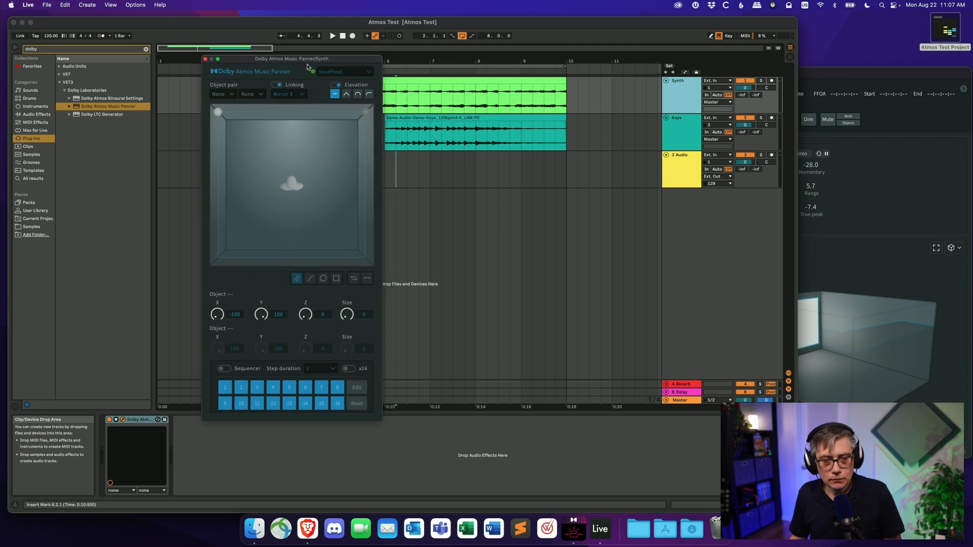
click(229, 95)
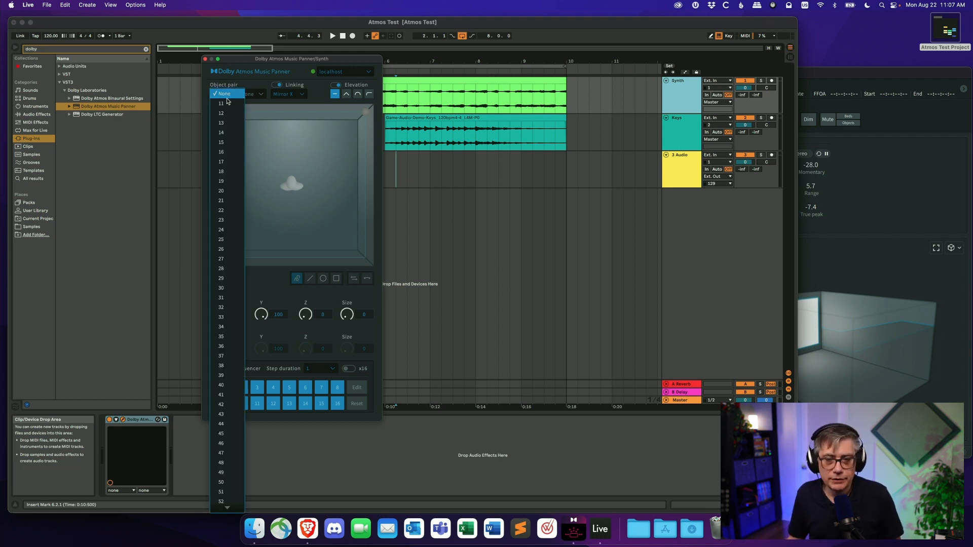
click(226, 105)
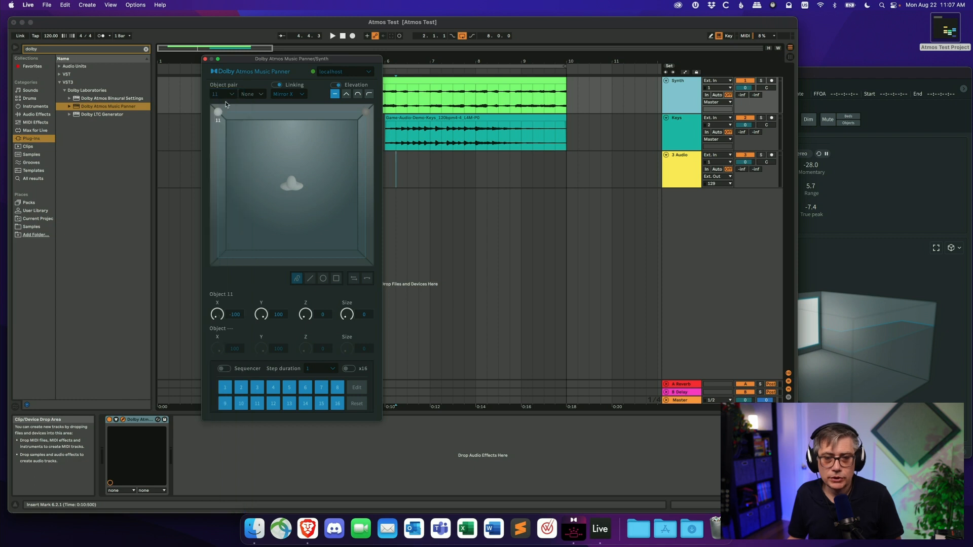
click(256, 94)
click(253, 115)
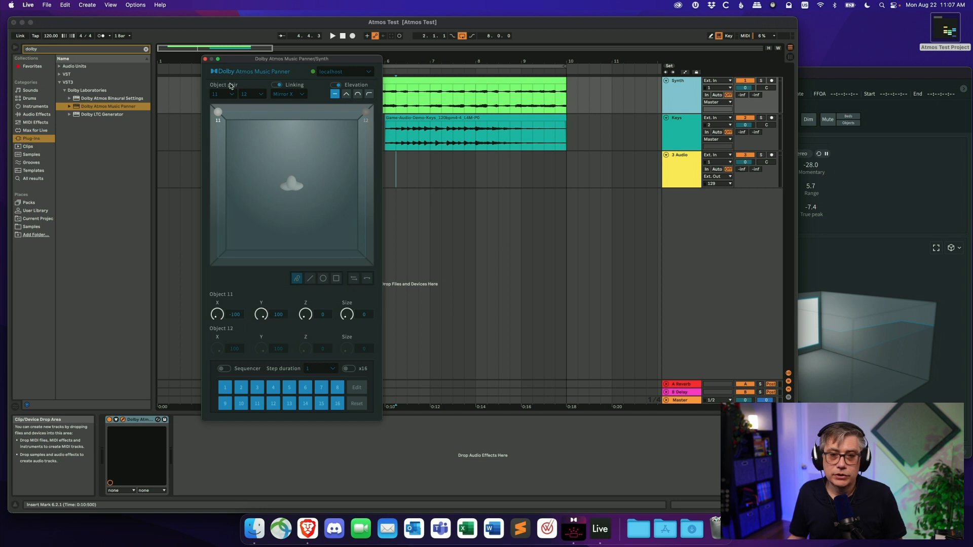
click(205, 60)
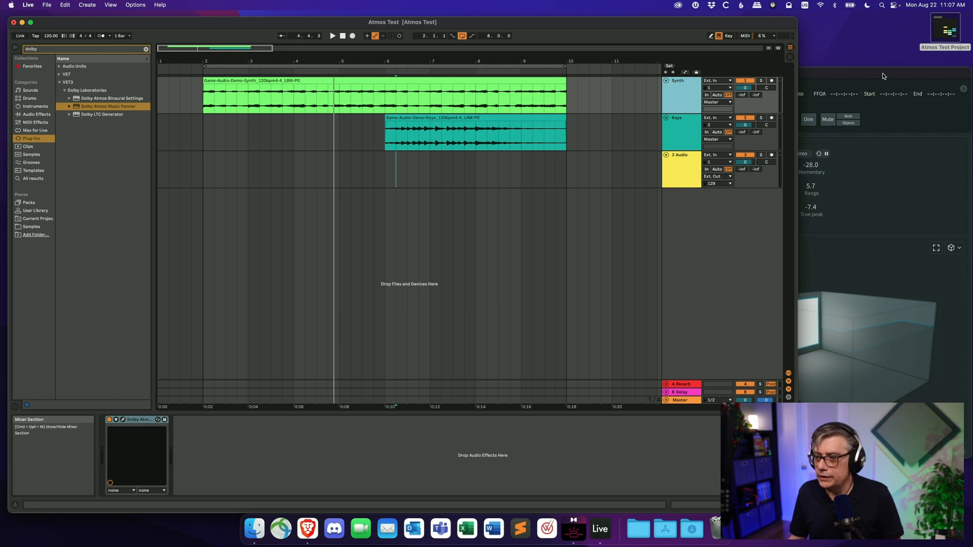
- Play the arrangement and check the Dolby Atmos Renderer's input and object display
drag(883, 76, 759, 68)
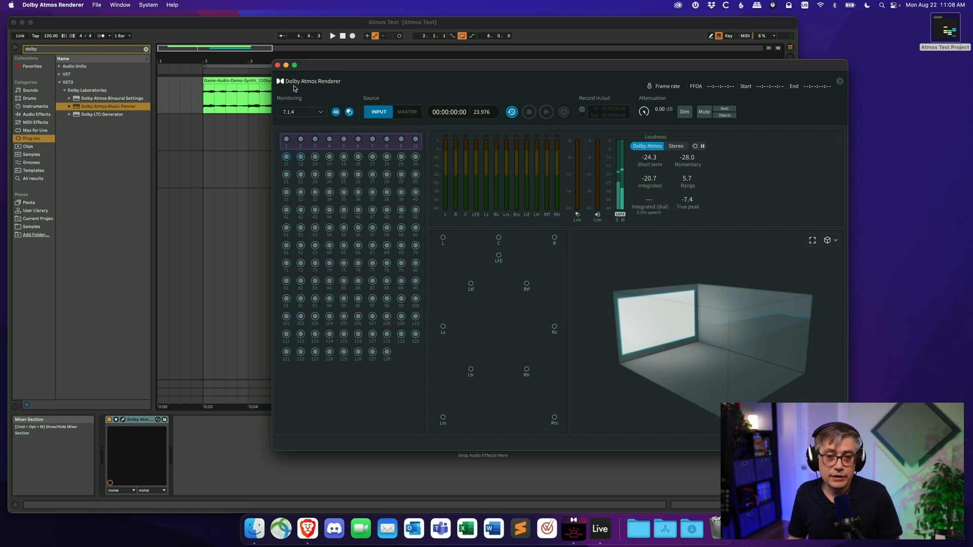
click(269, 31)
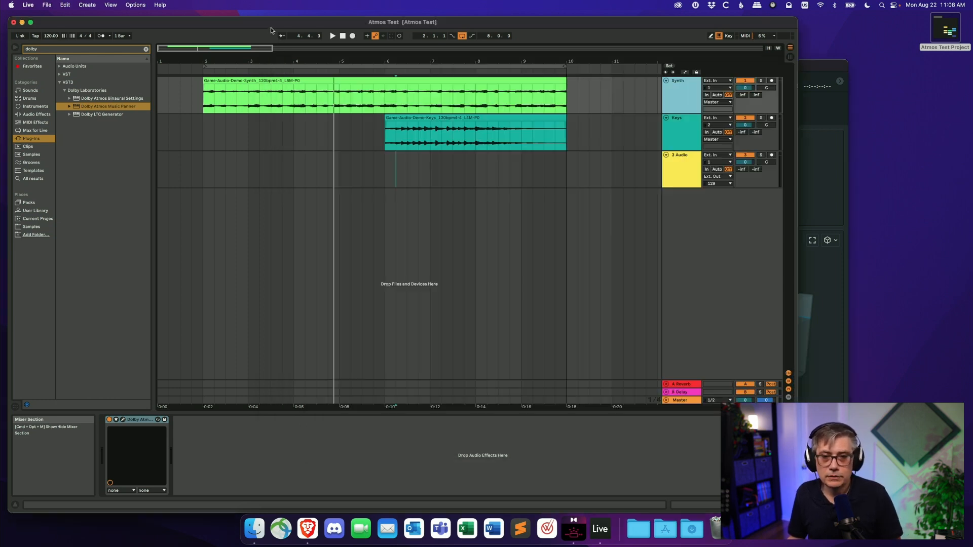
click(332, 36)
click(809, 67)
drag(771, 69, 800, 63)
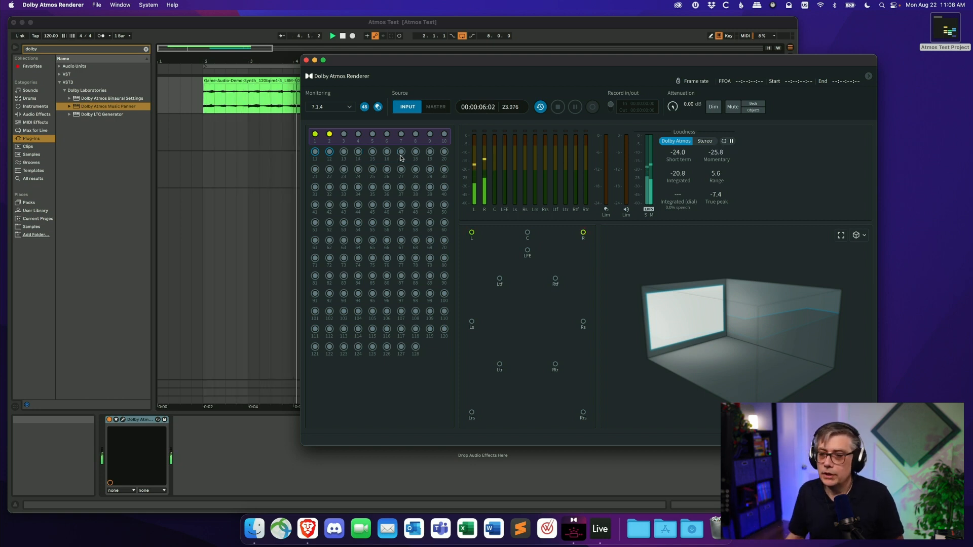
click(483, 22)
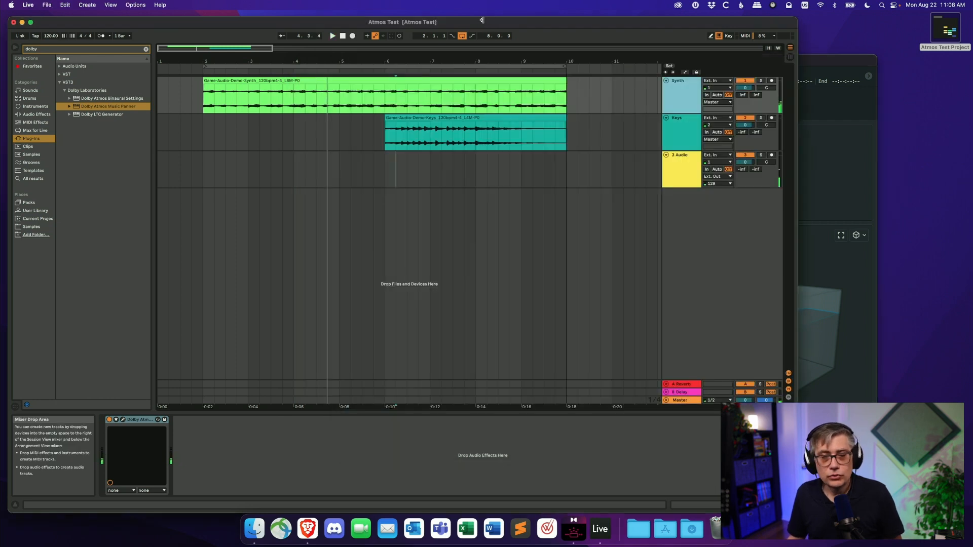
- Route the Synth track's output to Ext. Out, channels 11/12
click(725, 104)
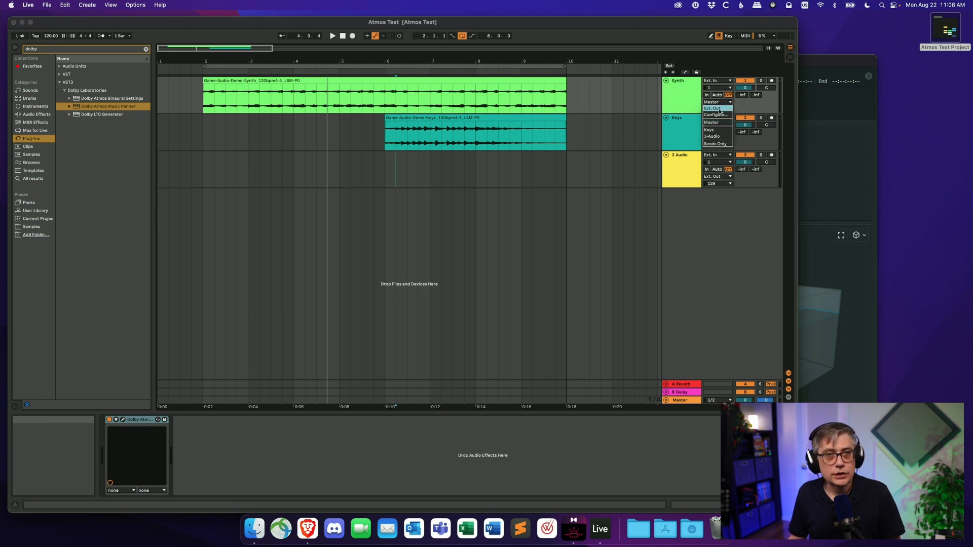
click(719, 109)
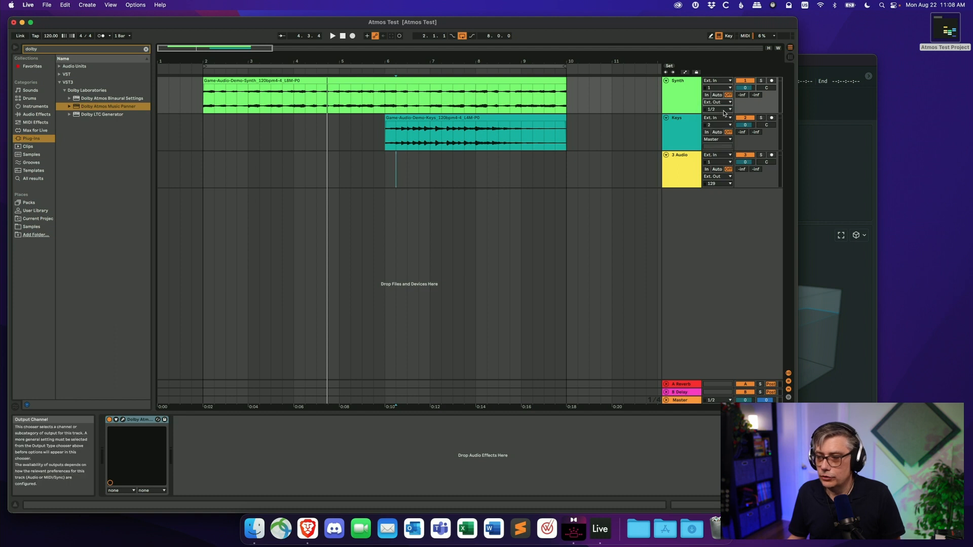
click(722, 110)
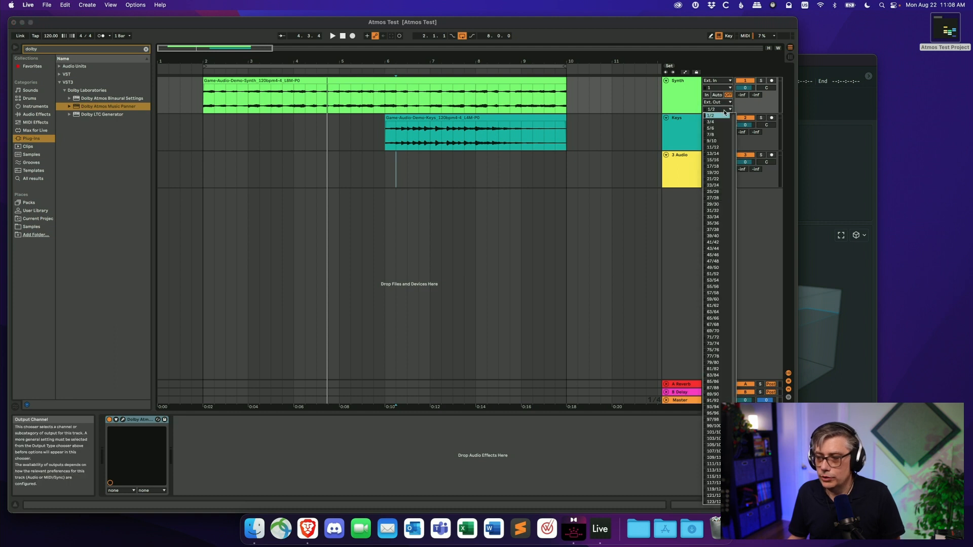
click(713, 148)
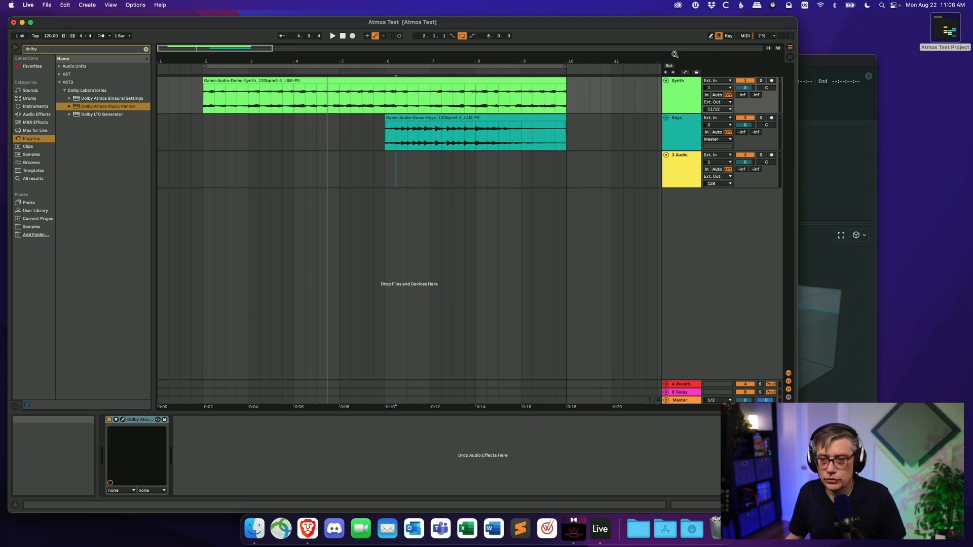
- During playback, move the Synth's object pair in the Music Panner to about X -59, Y 57
key(space)
click(811, 63)
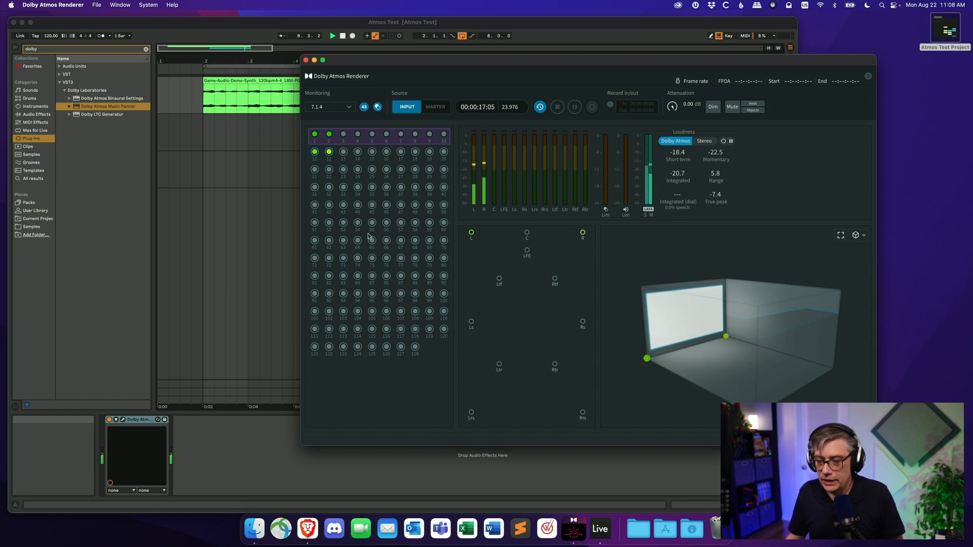
click(124, 423)
click(124, 421)
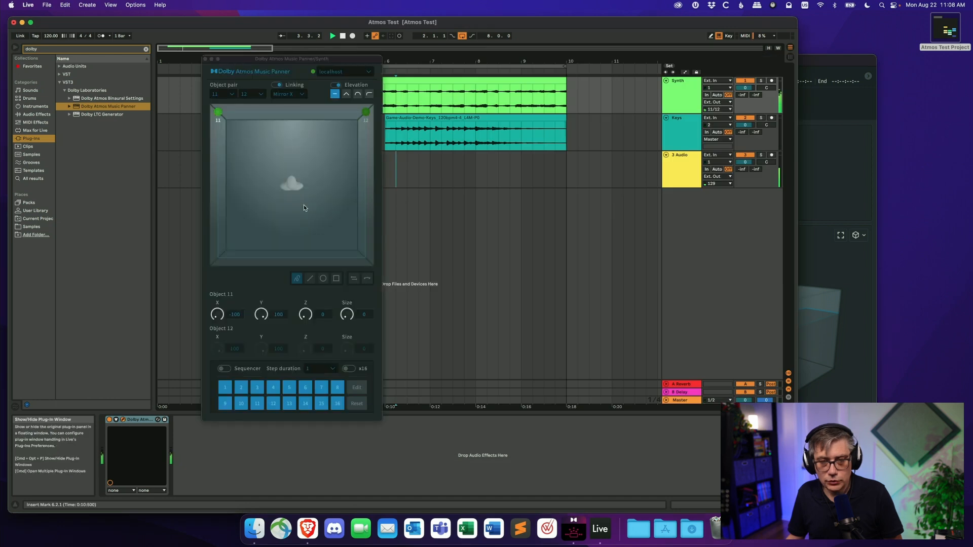
drag(218, 316, 259, 349)
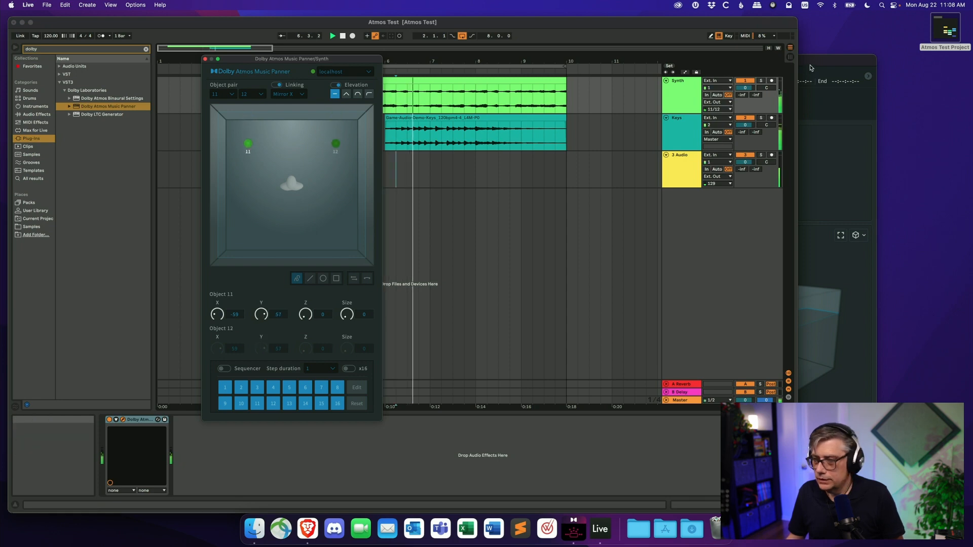
click(830, 121)
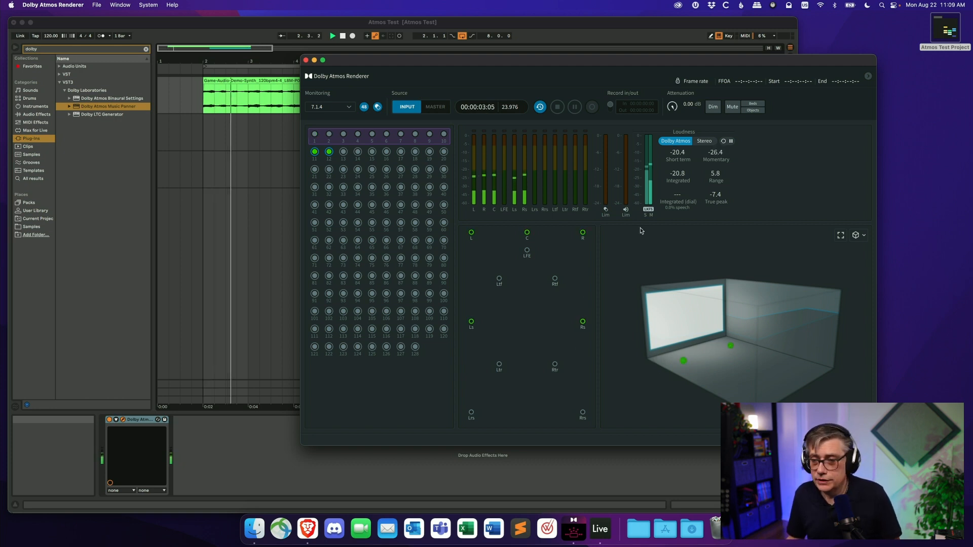
click(315, 27)
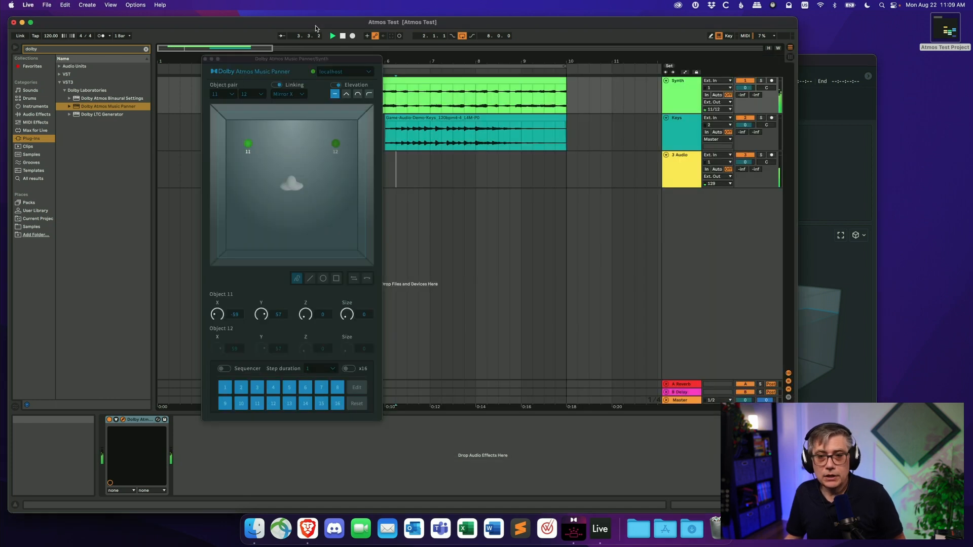
click(205, 59)
- Open the Keys track's Music Panner and set its object pair to objects 13 and 14
click(679, 146)
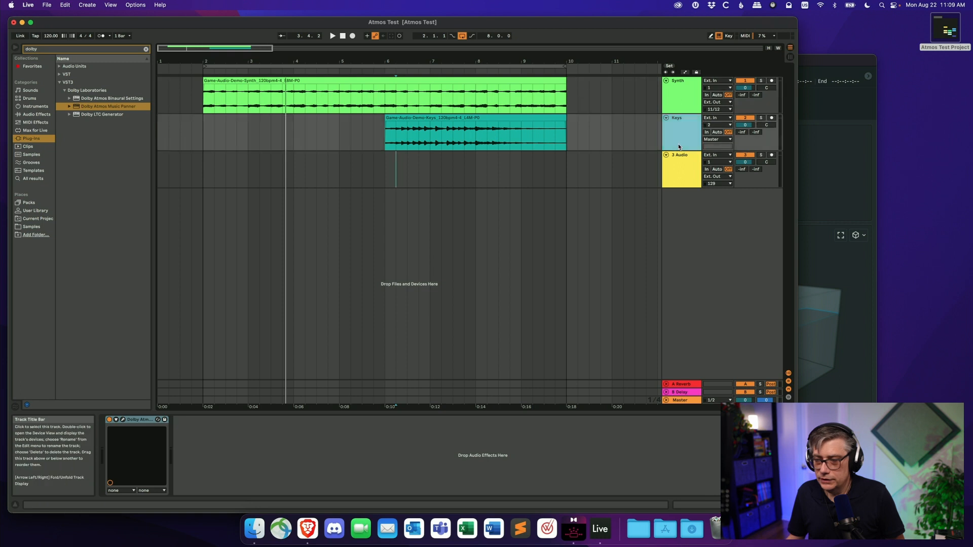
click(155, 419)
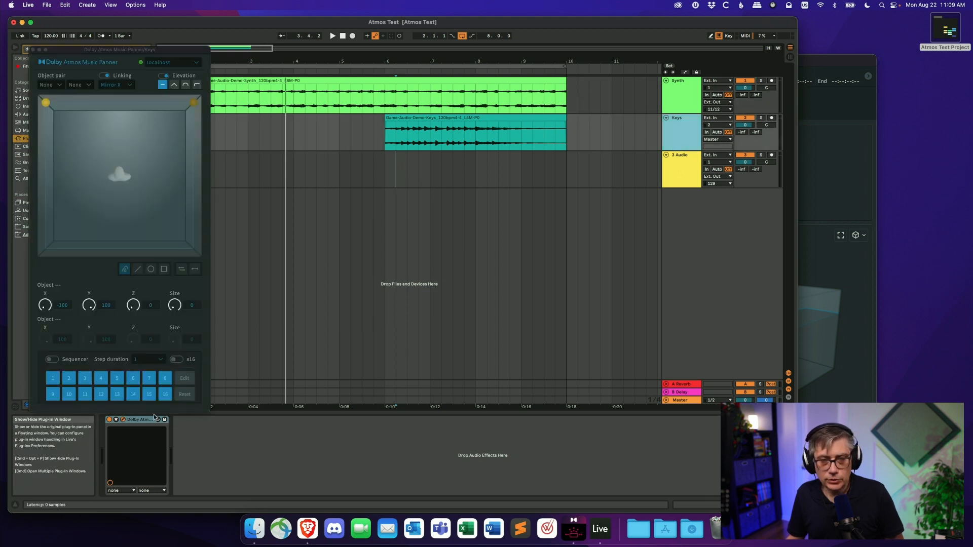
drag(73, 50, 318, 82)
click(303, 112)
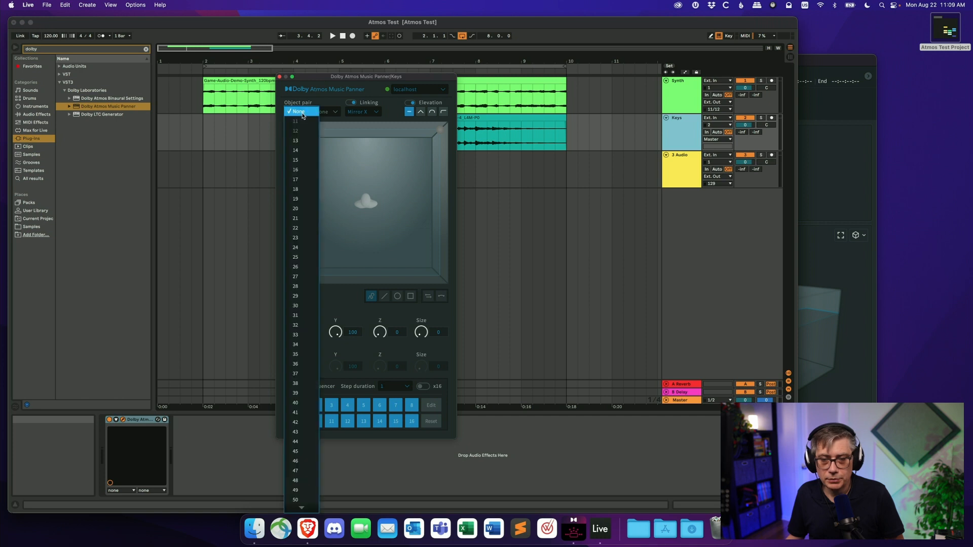
click(298, 142)
click(336, 112)
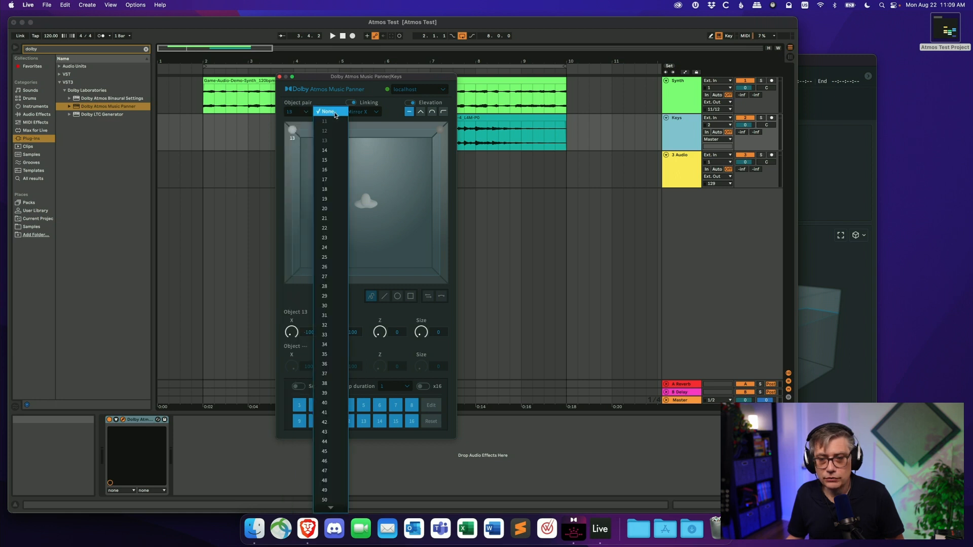
click(330, 155)
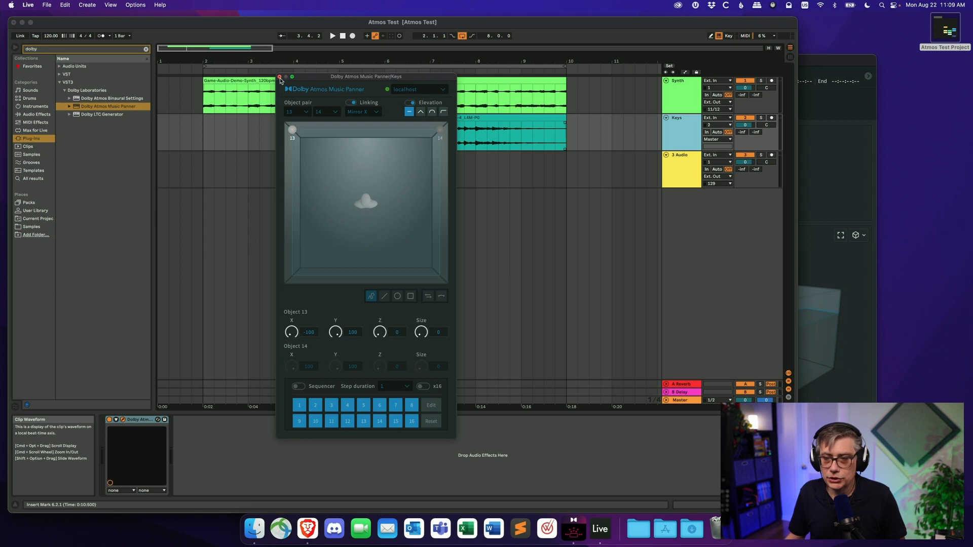
click(279, 77)
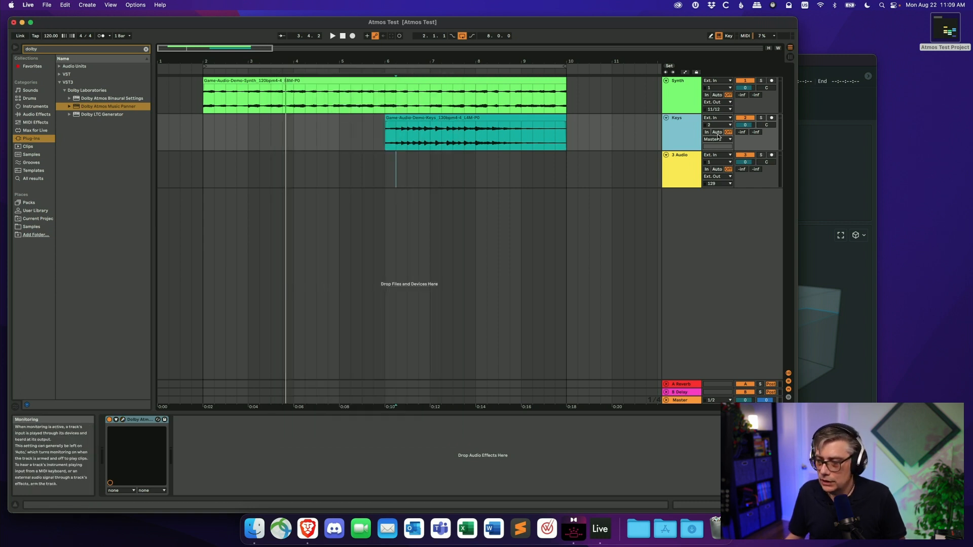
- Route the Keys track's output to Ext. Out, channels 13/14
click(720, 141)
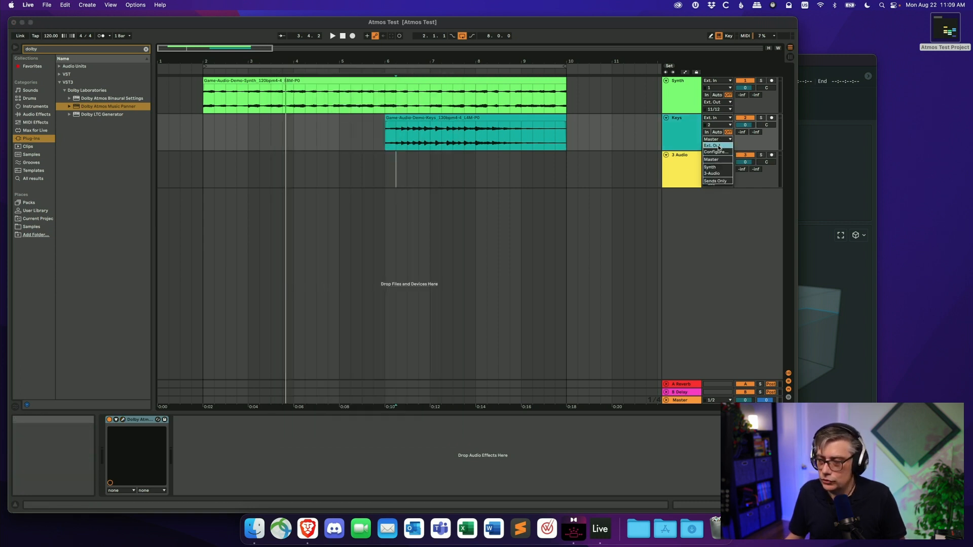
click(716, 146)
click(725, 147)
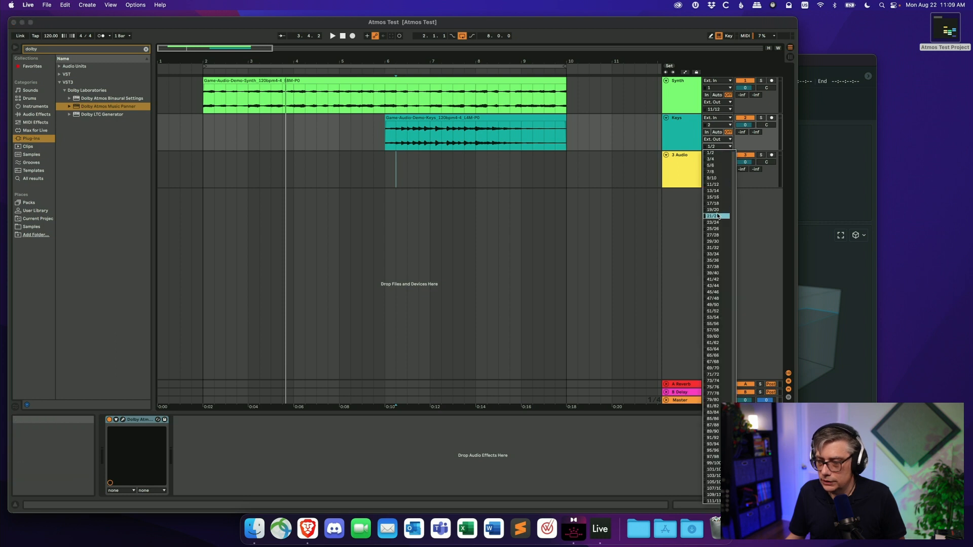
click(715, 191)
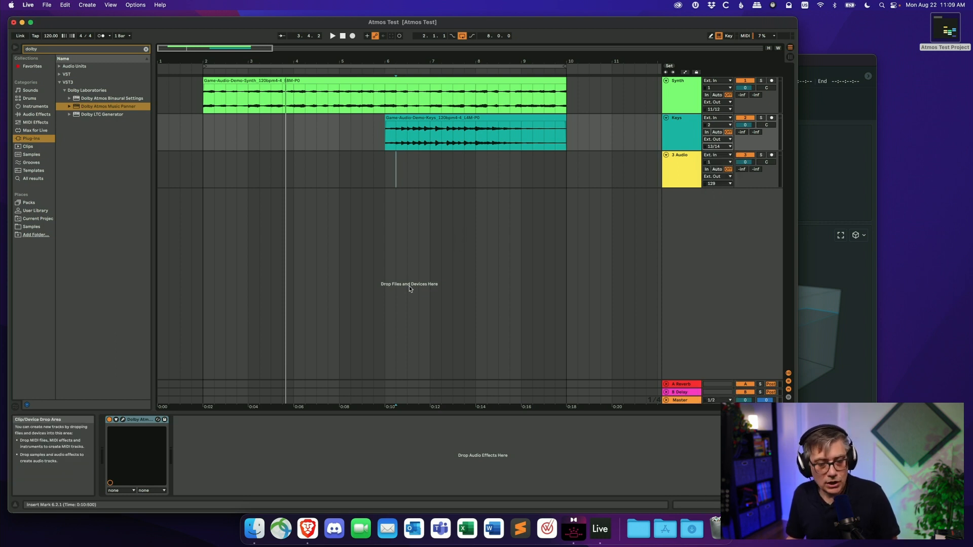
- Start playback and watch the objects arriving in the Dolby Atmos Renderer
click(825, 60)
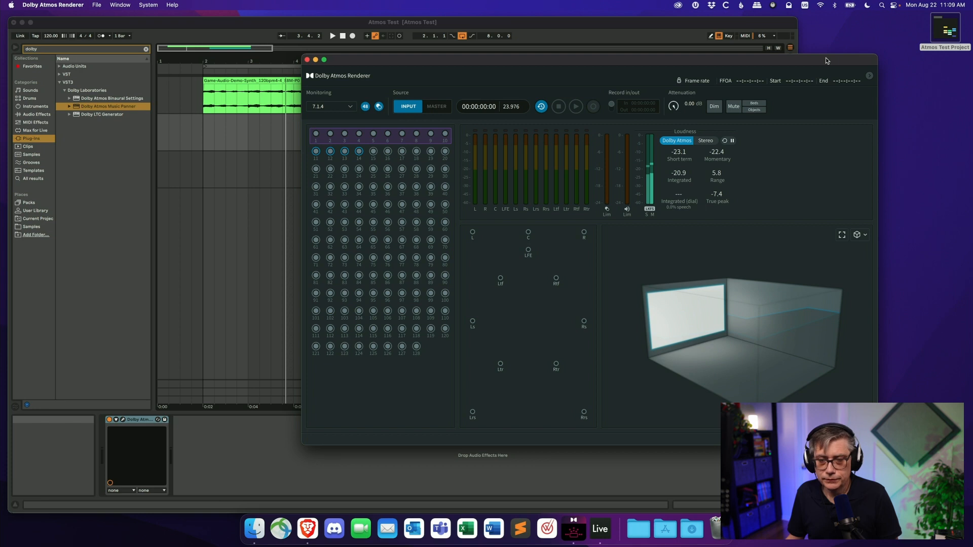
click(609, 35)
key(space)
click(813, 67)
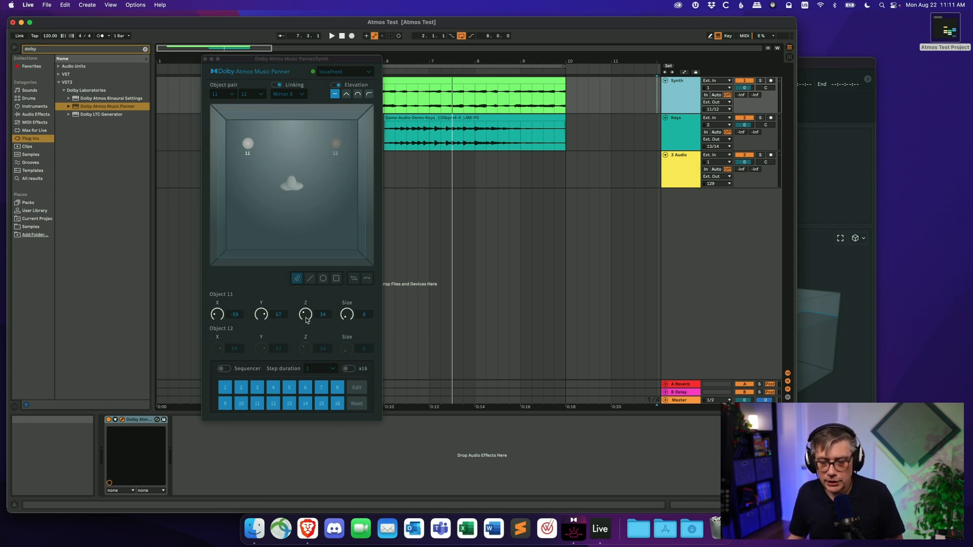
- Raise the Synth object's Z elevation in its Music Panner to about 54 and close the panner
drag(307, 320, 310, 307)
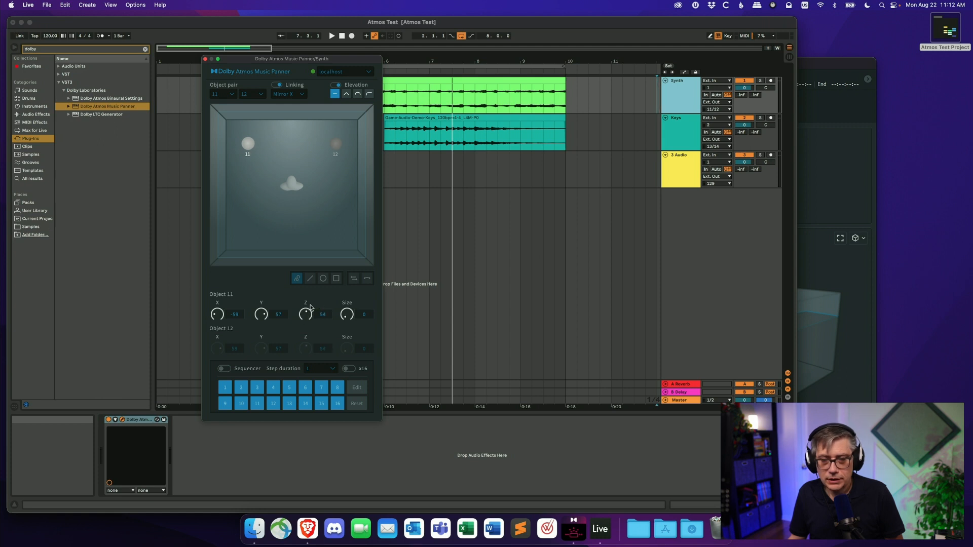
click(205, 59)
- Open the Keys track's Music Panner, set object 13's Z elevation to about 24, and close it
click(676, 131)
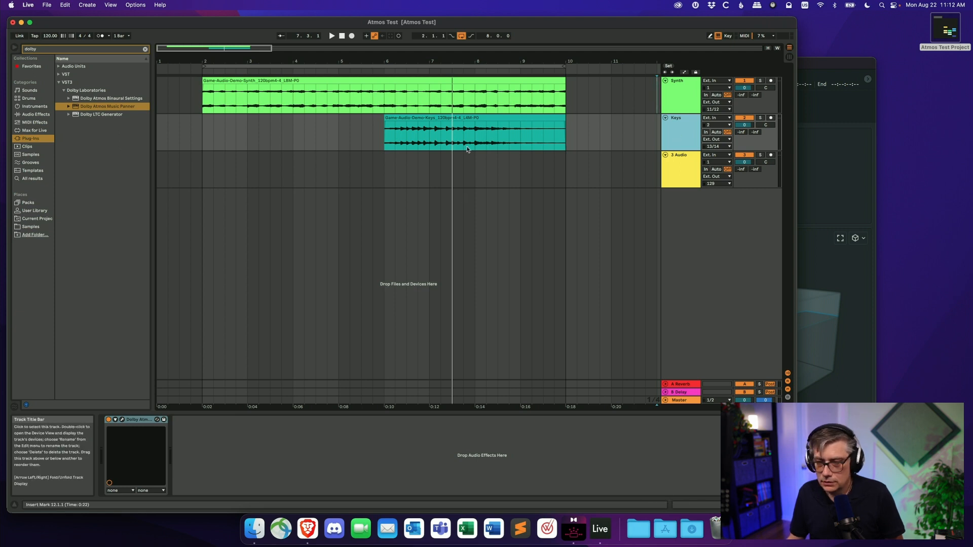
click(125, 421)
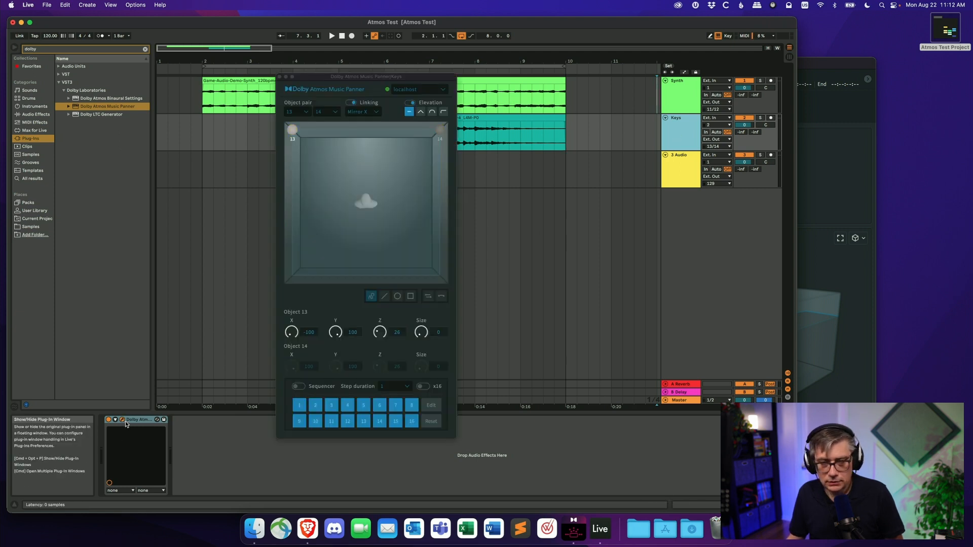
drag(378, 334, 381, 321)
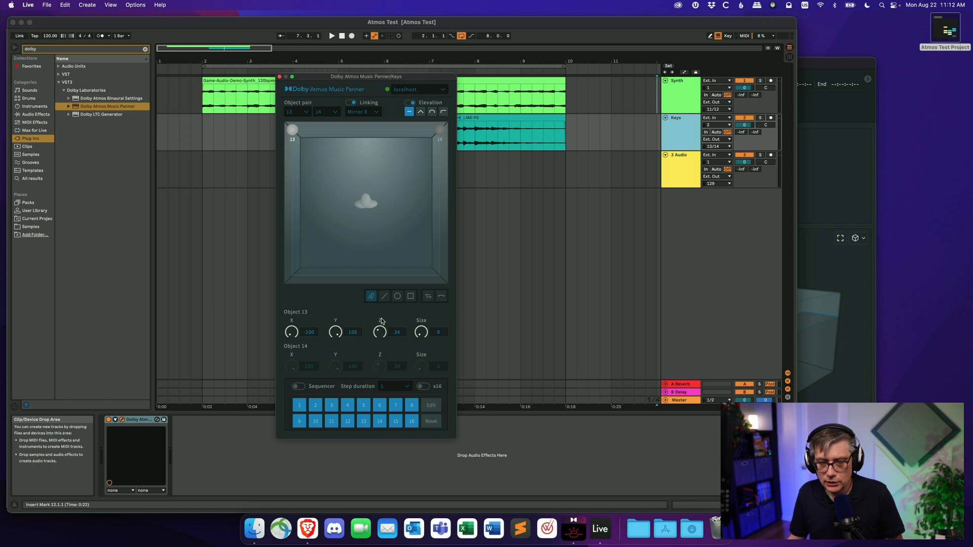
click(279, 79)
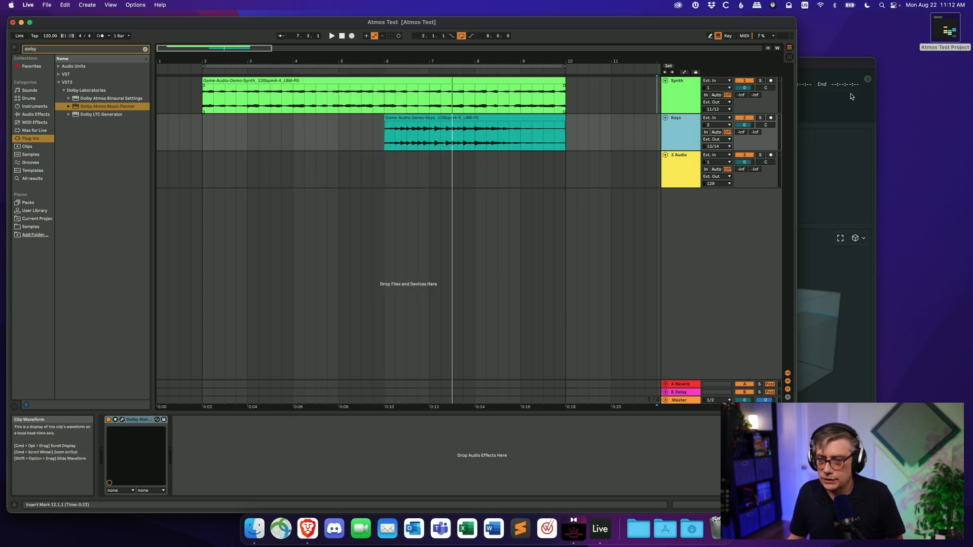
- Move the playhead back near the start of the arrangement
click(817, 64)
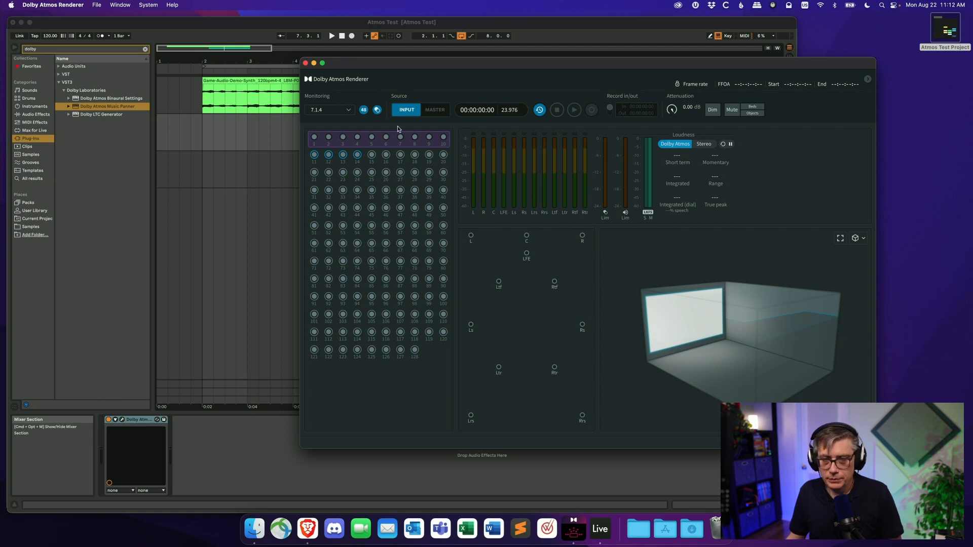
click(220, 75)
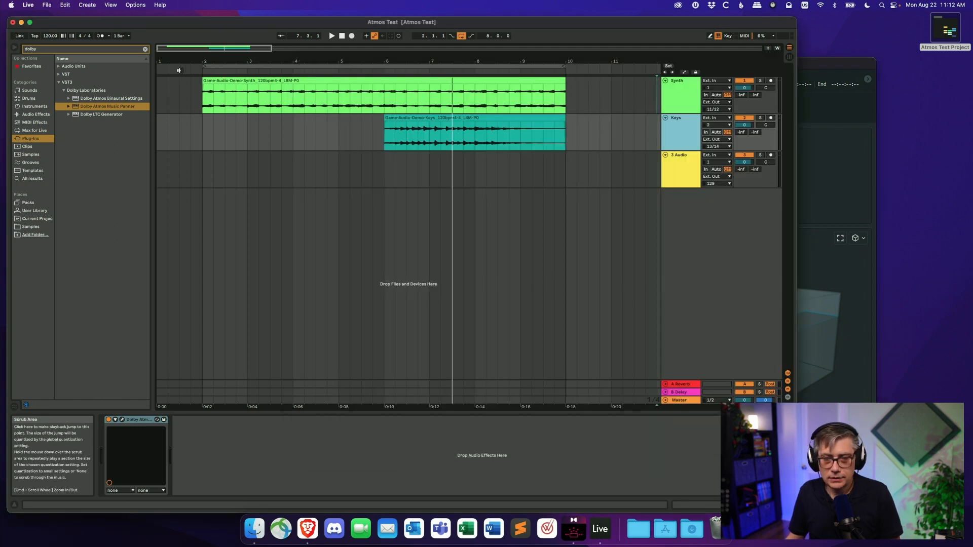
click(189, 74)
click(854, 67)
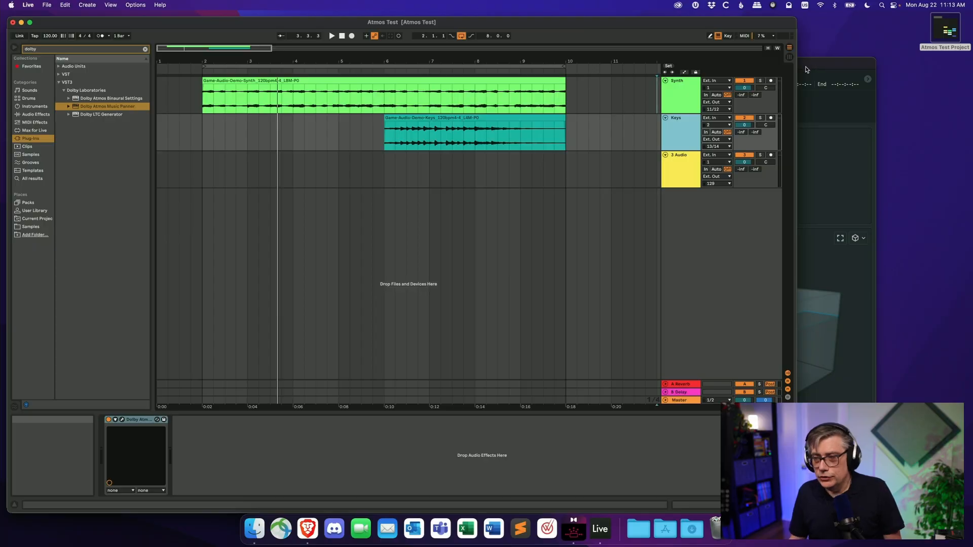
- Create a new Renderer master file named Atmos Test in the Desktop directory
click(807, 70)
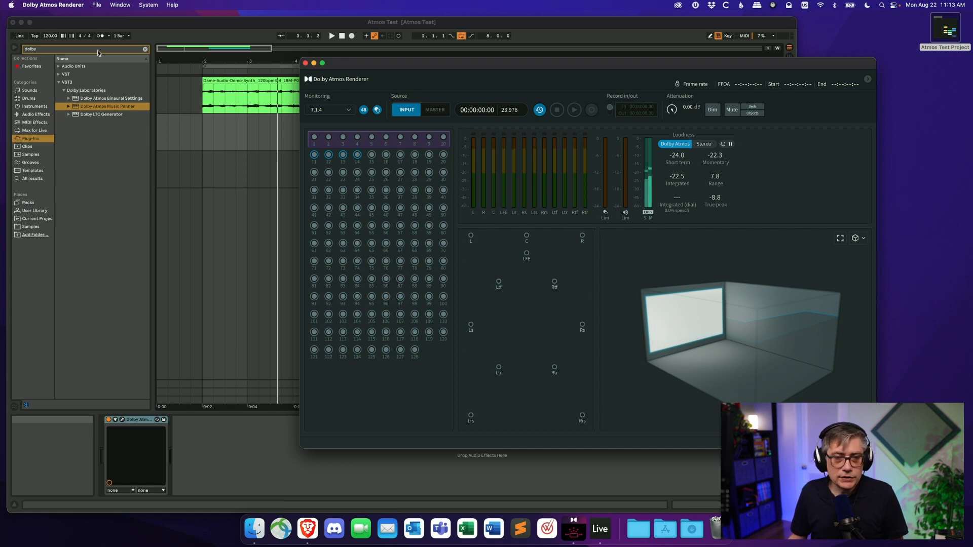
click(104, 6)
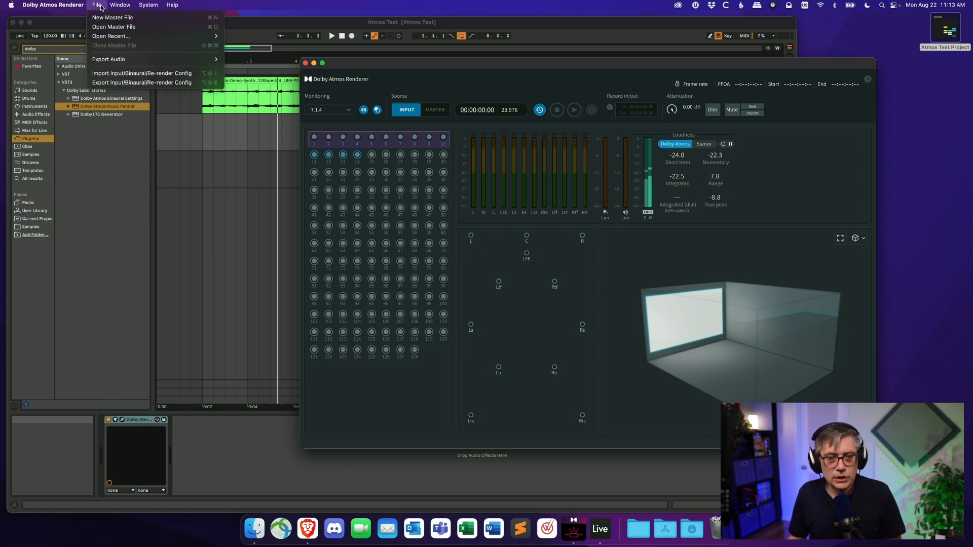
click(124, 19)
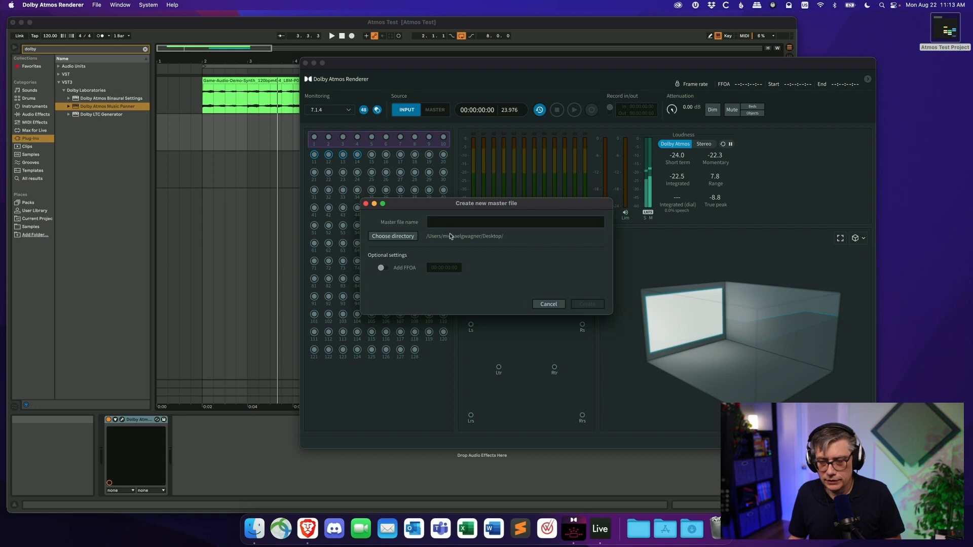
click(455, 226)
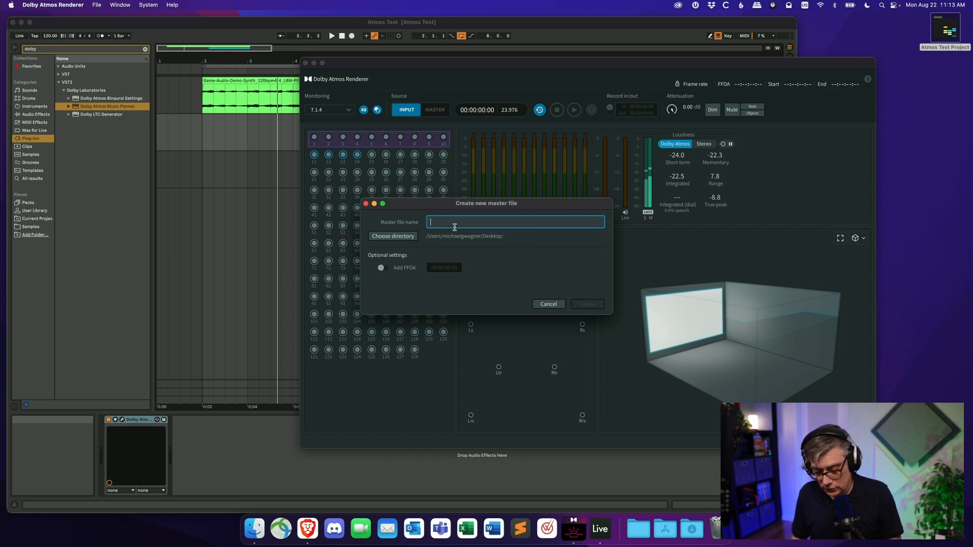
text(Atmos Test)
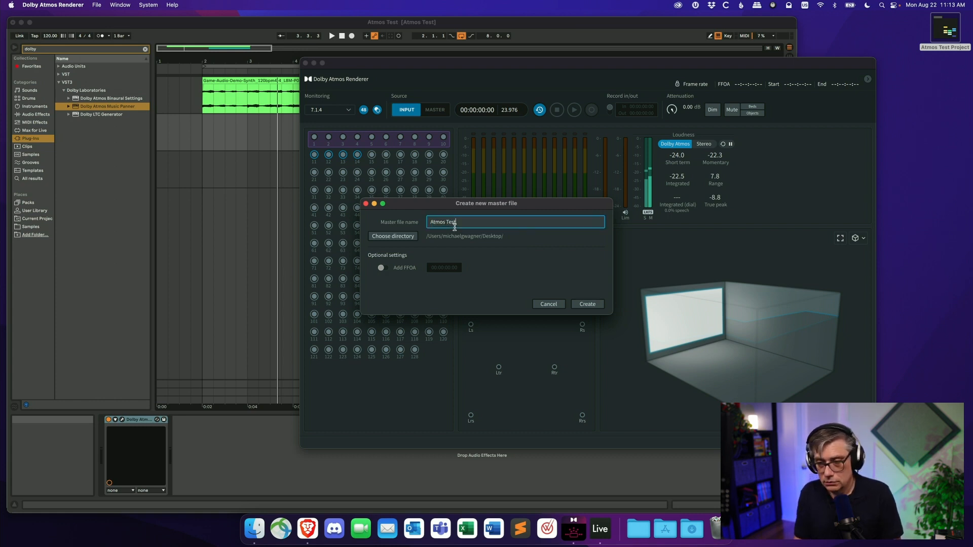
click(601, 309)
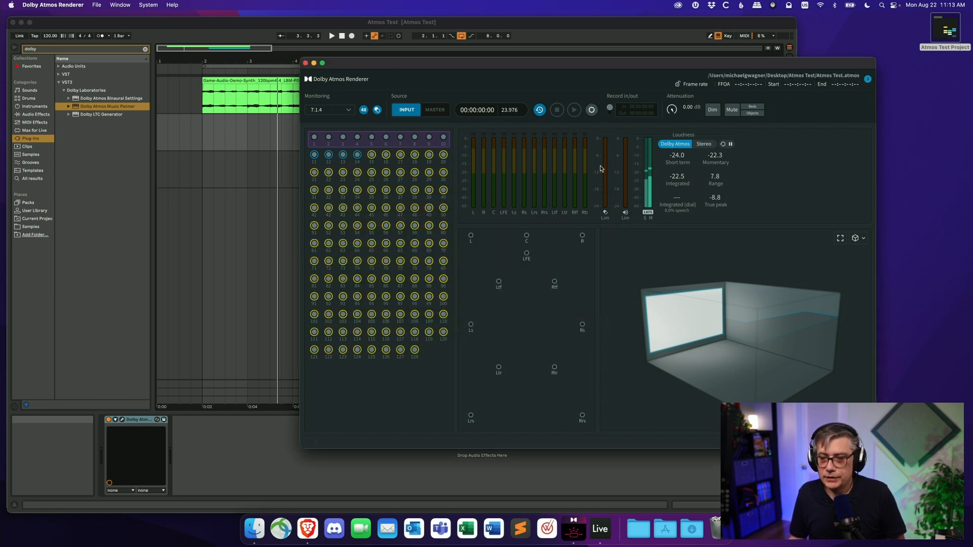
- Arm recording in the Renderer, play the arrangement from the start, and stop playback at the end
click(592, 110)
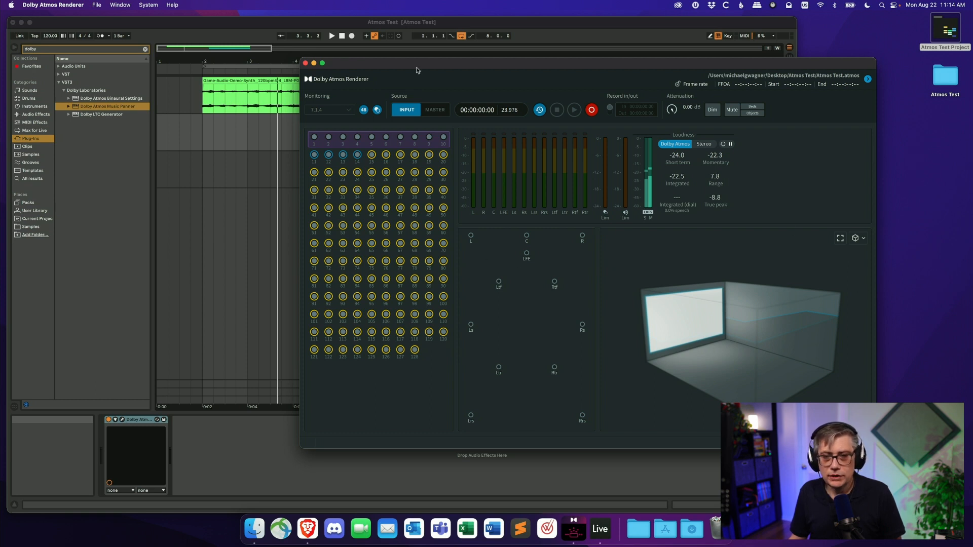
click(539, 28)
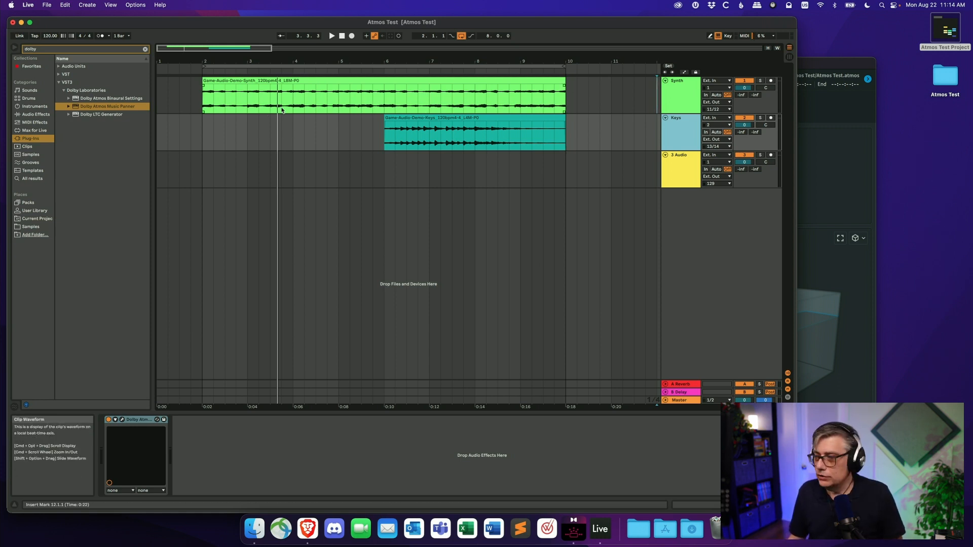
click(461, 36)
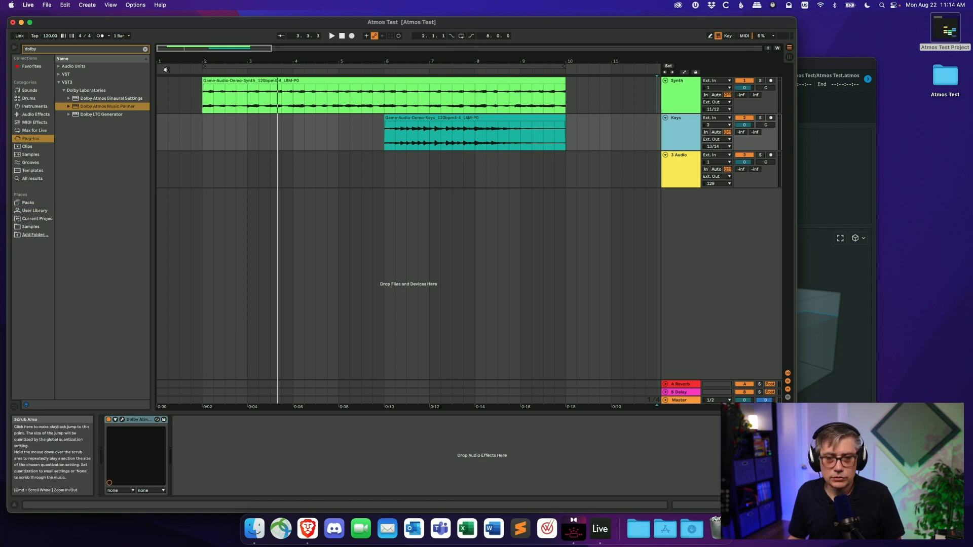
click(165, 70)
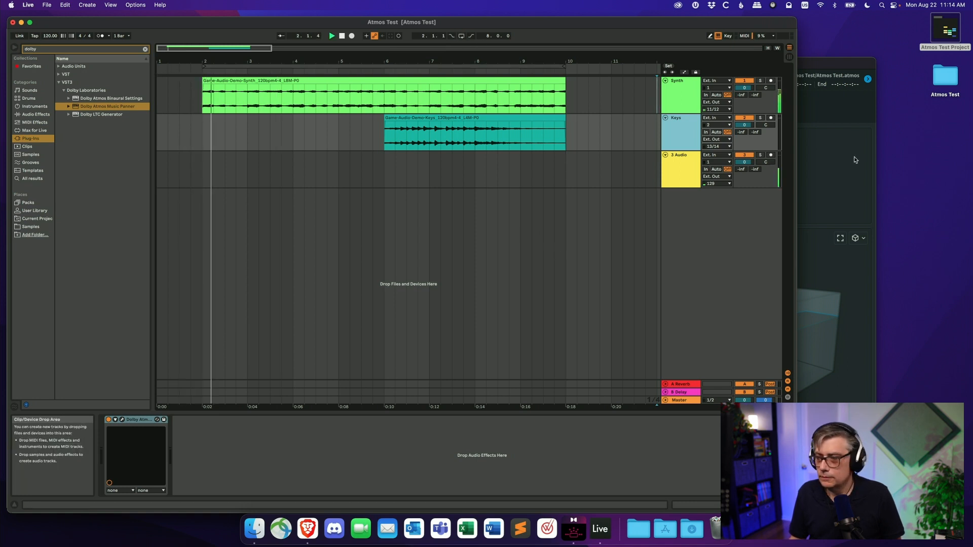
click(823, 65)
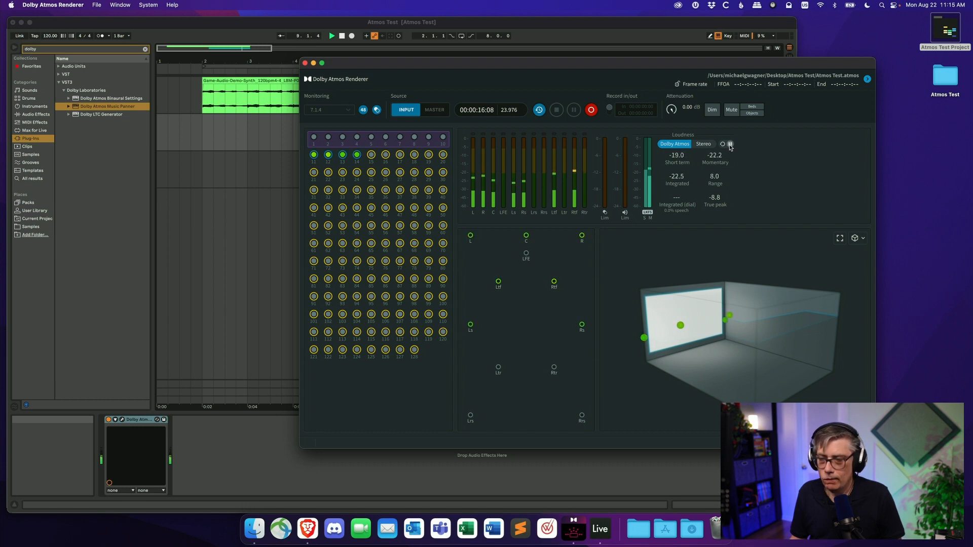
click(342, 36)
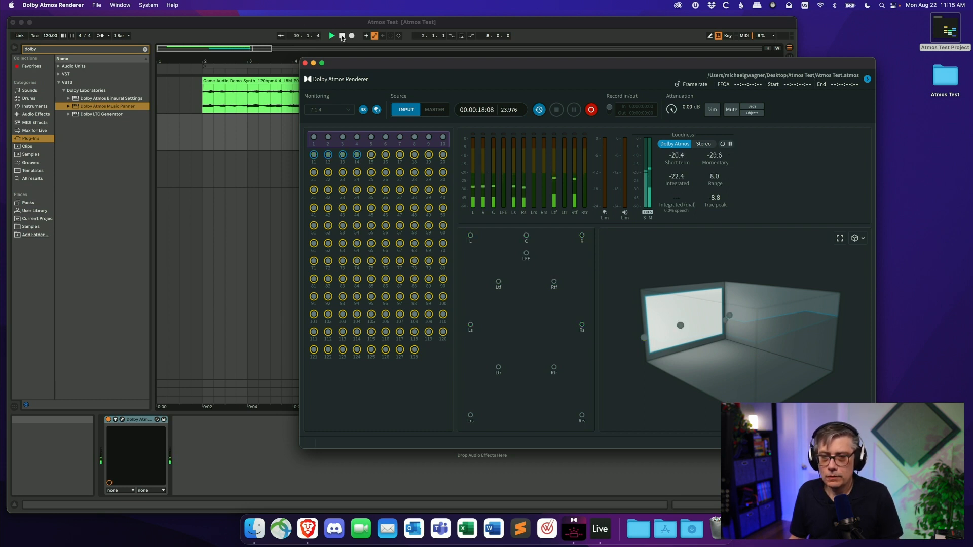
click(342, 36)
click(342, 36)
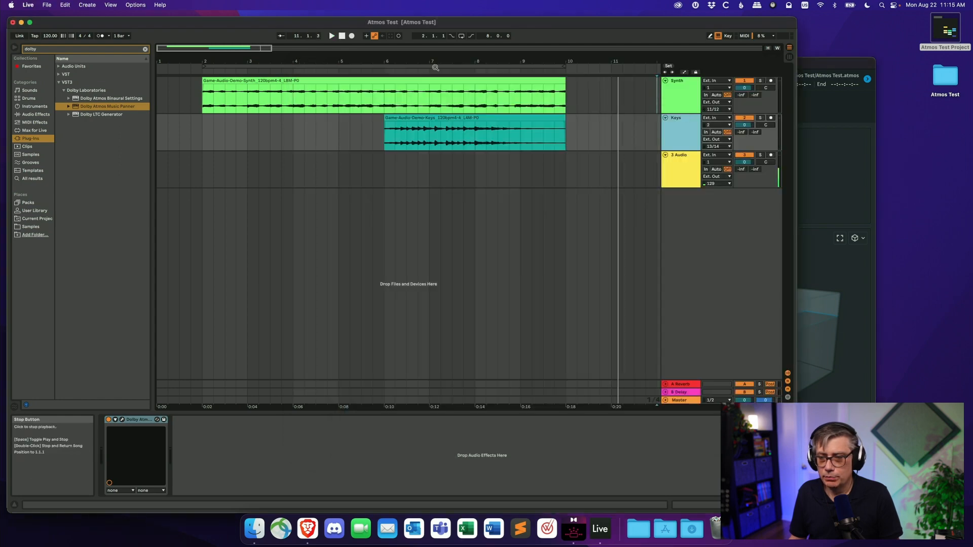
- Play back the recorded master in the Renderer and stop it
click(814, 68)
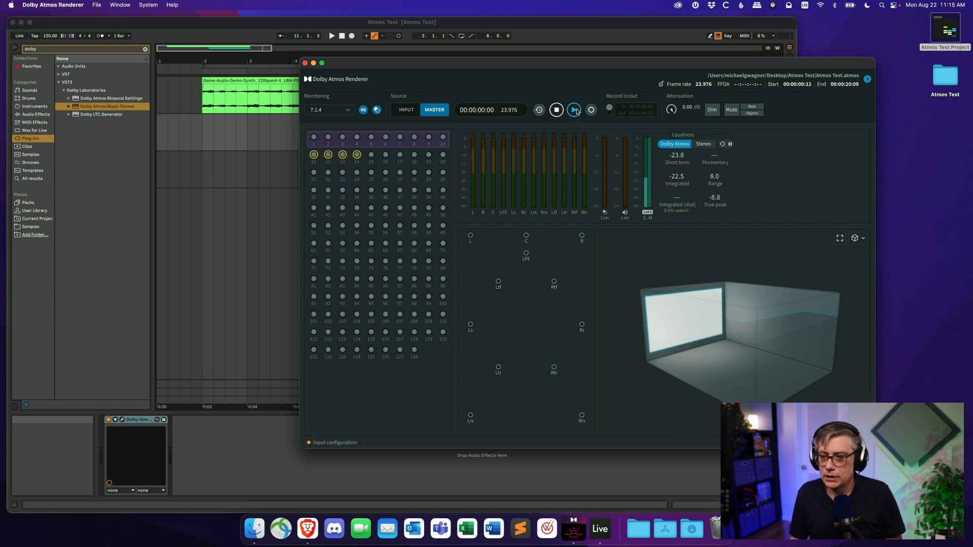
click(574, 111)
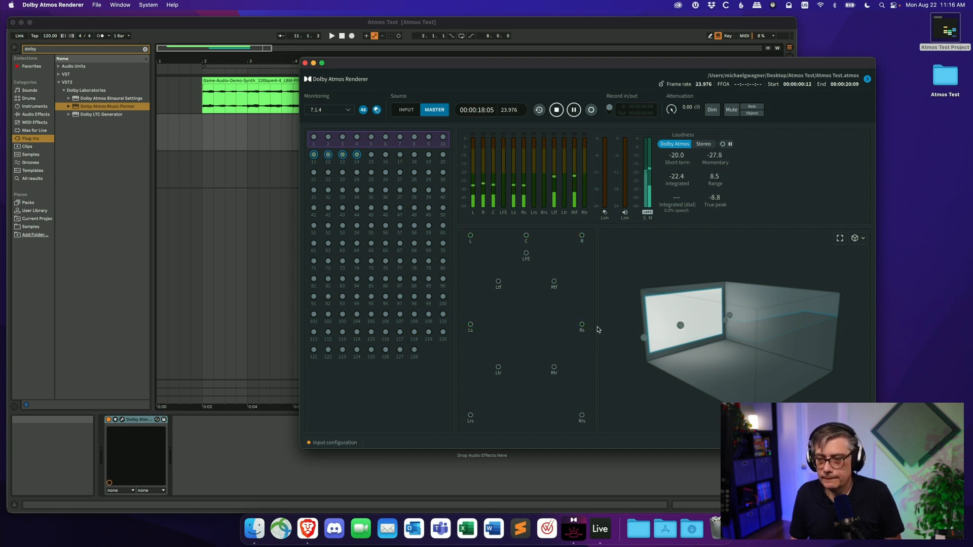
click(557, 111)
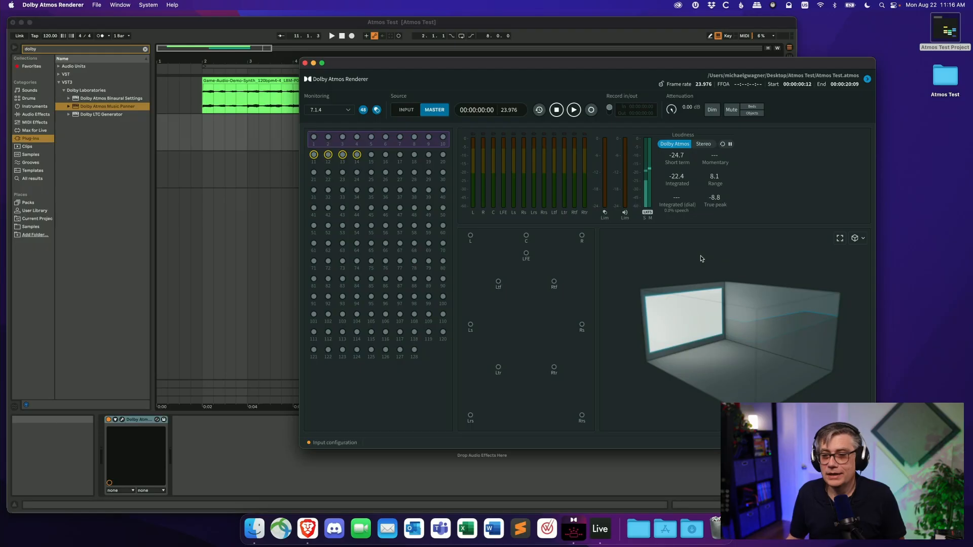
- Export the master to an MP4 named Atmos Test on the Desktop and select the exported file
click(97, 7)
mouse_move(120, 65)
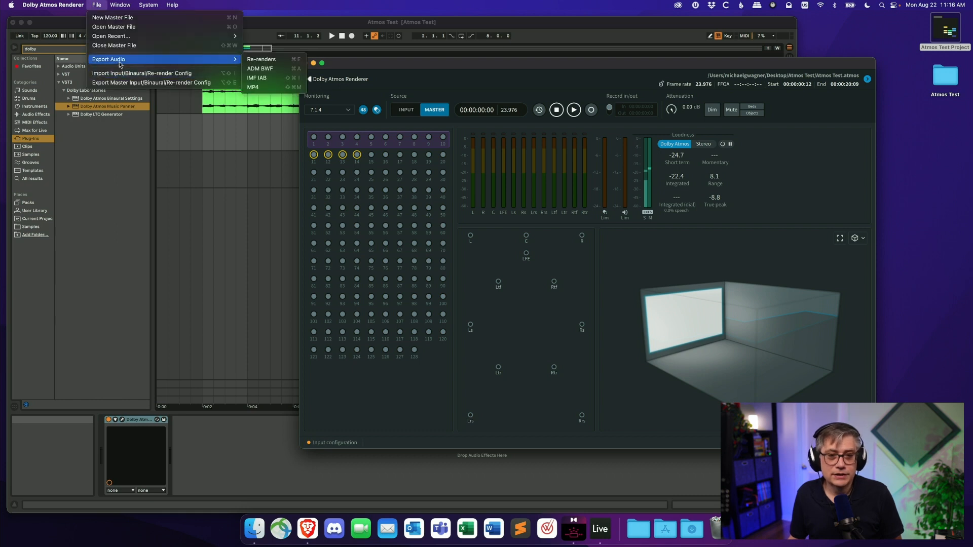
click(262, 89)
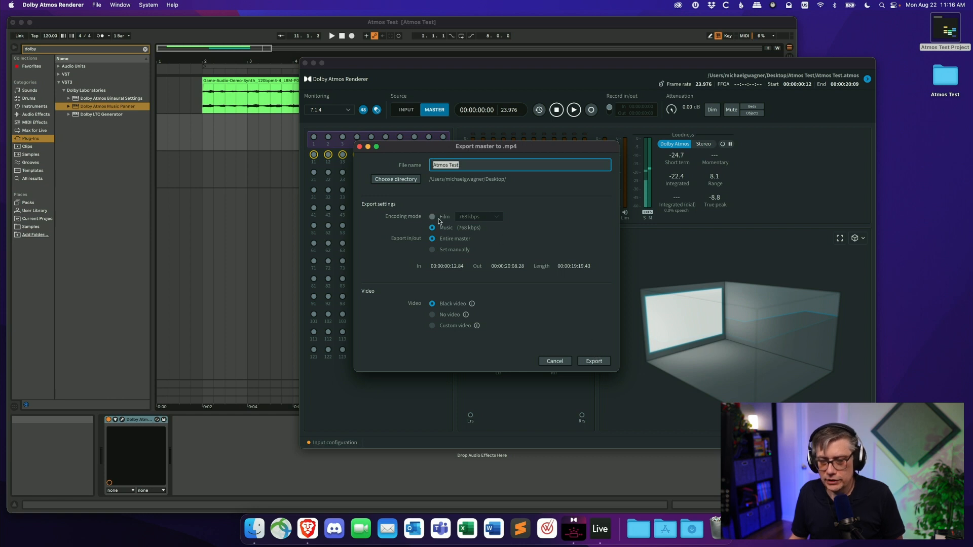
click(601, 359)
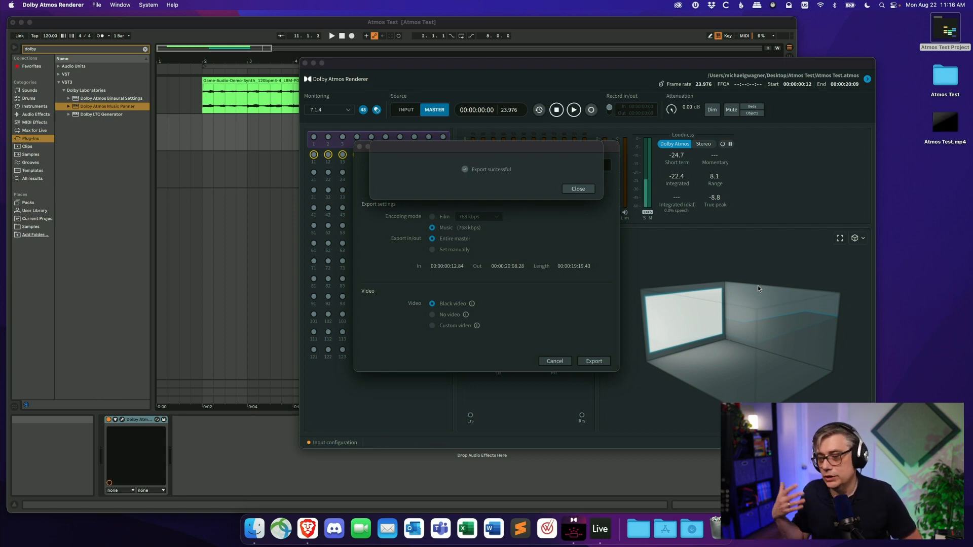
click(570, 190)
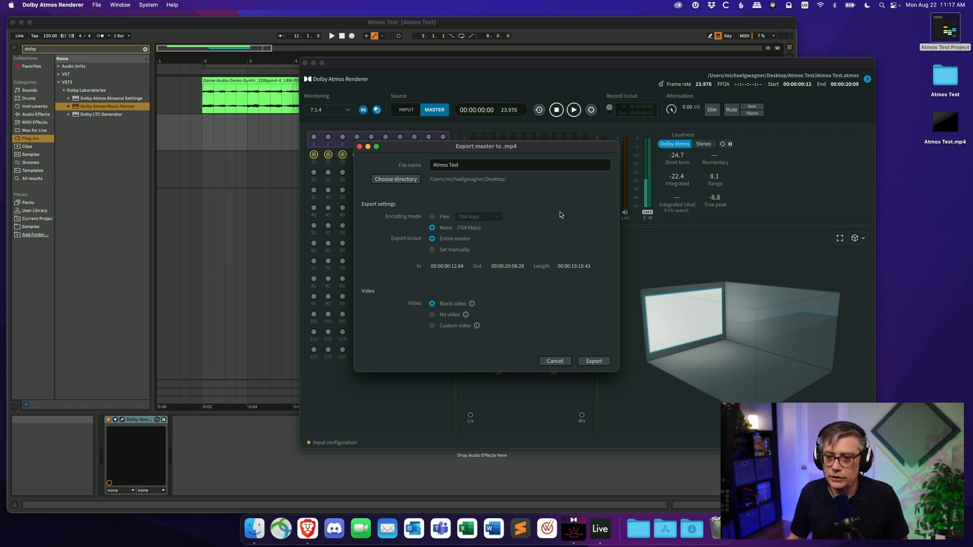
click(555, 362)
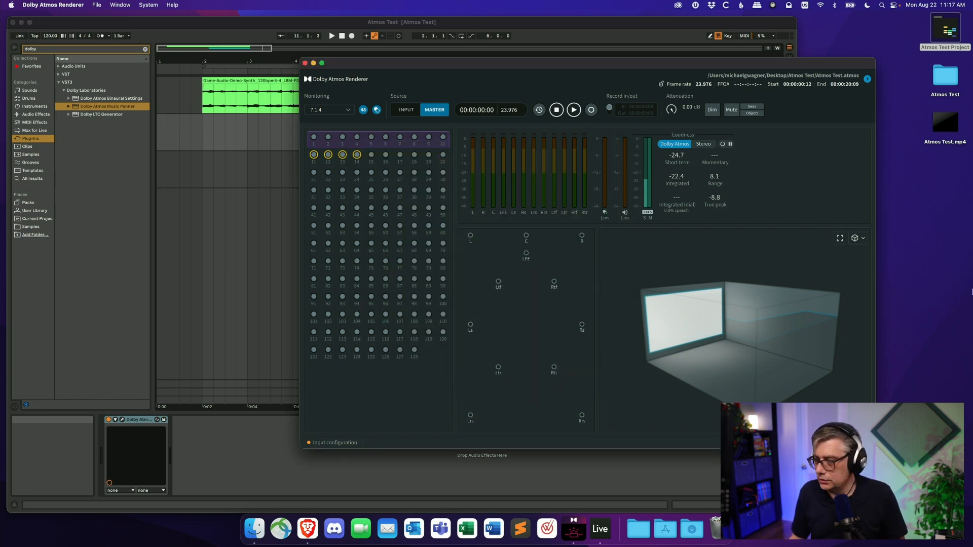
click(945, 123)
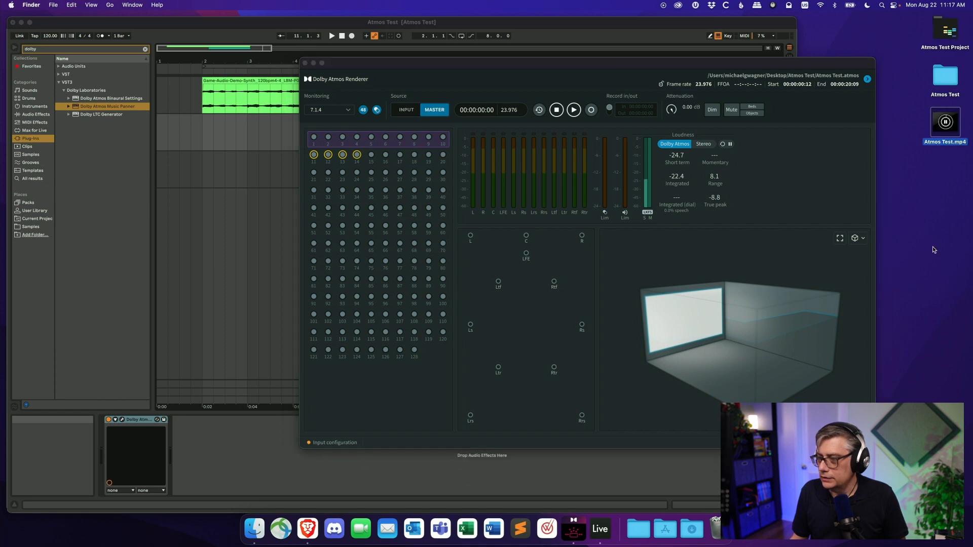